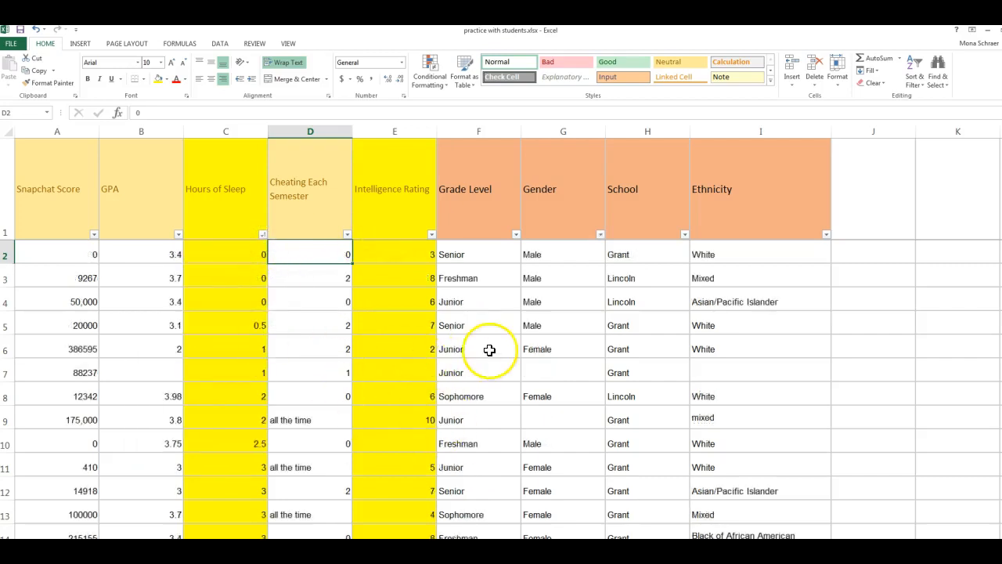
Insert a scatter chart from the Hours of Sleep and Intelligence Rating values in rows 2 to 1489
key(Left)
drag(212, 259, 215, 548)
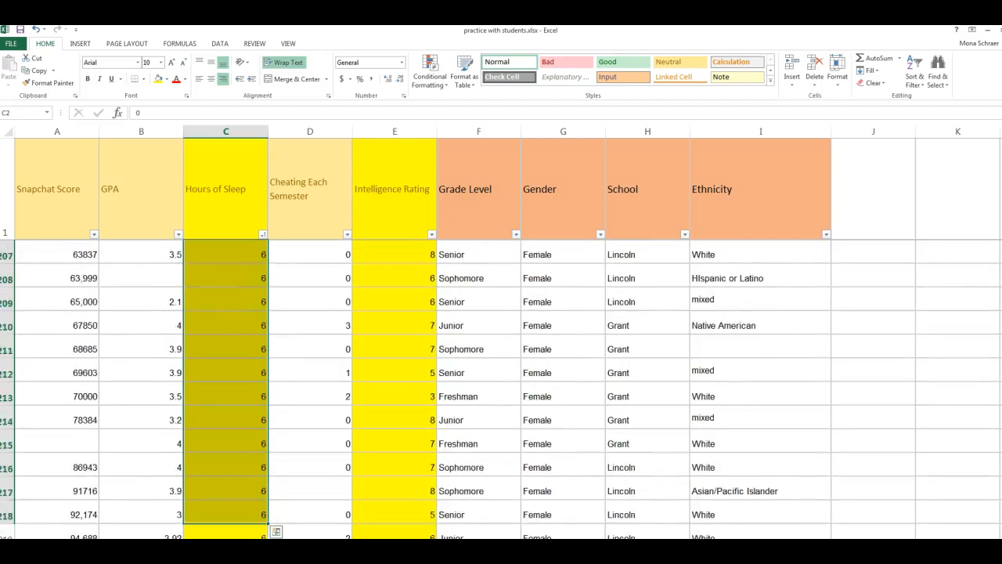
key(ctrl+shift+Down)
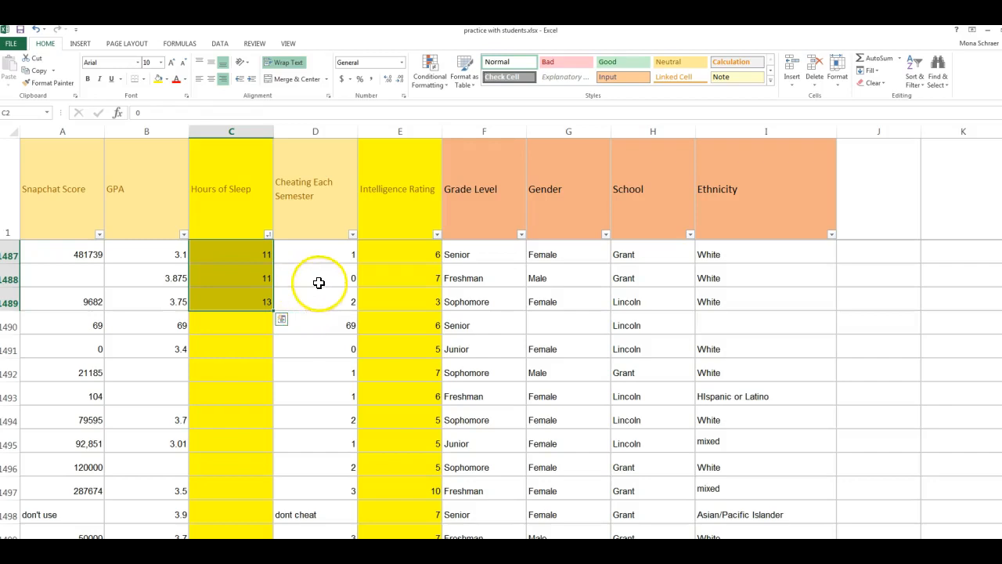
drag(378, 301, 387, 157)
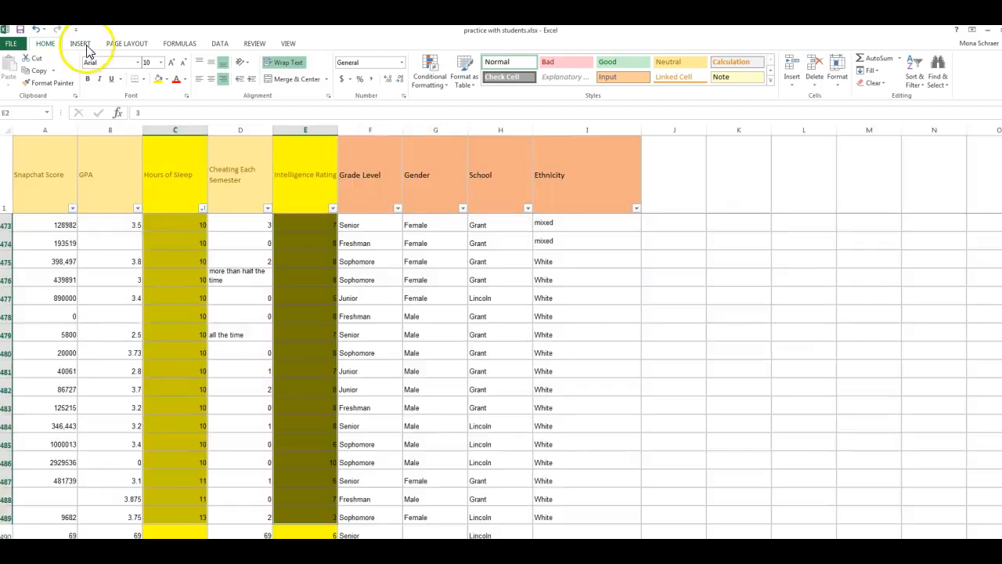
click(81, 43)
click(411, 82)
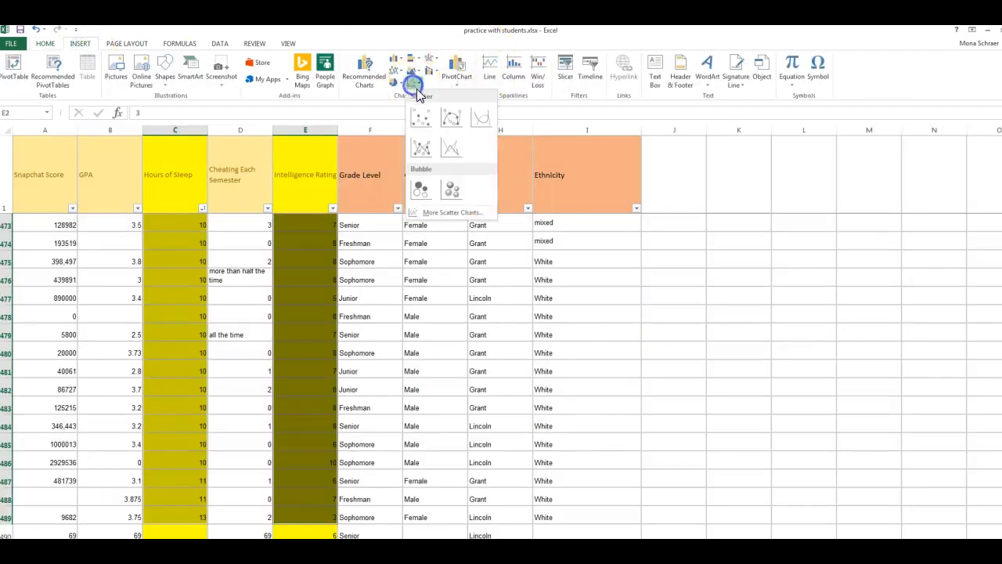
click(417, 115)
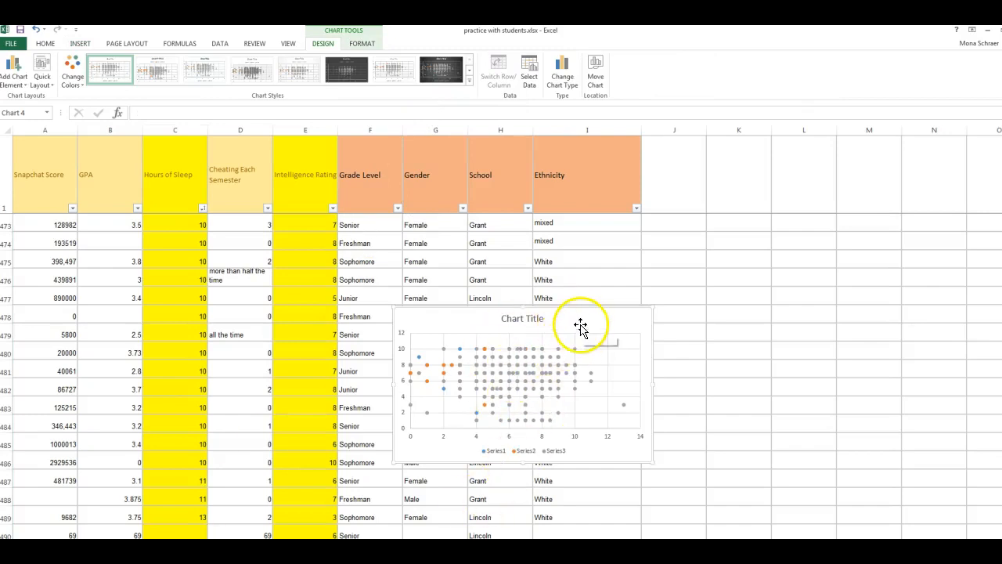
Move the scatter chart to a new sheet named "regression one"
click(595, 63)
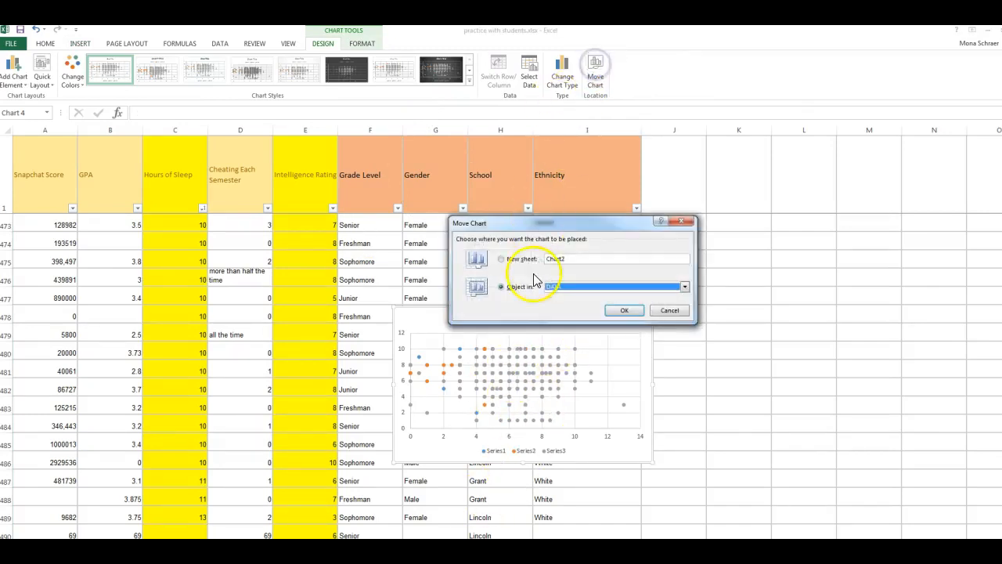
click(501, 258)
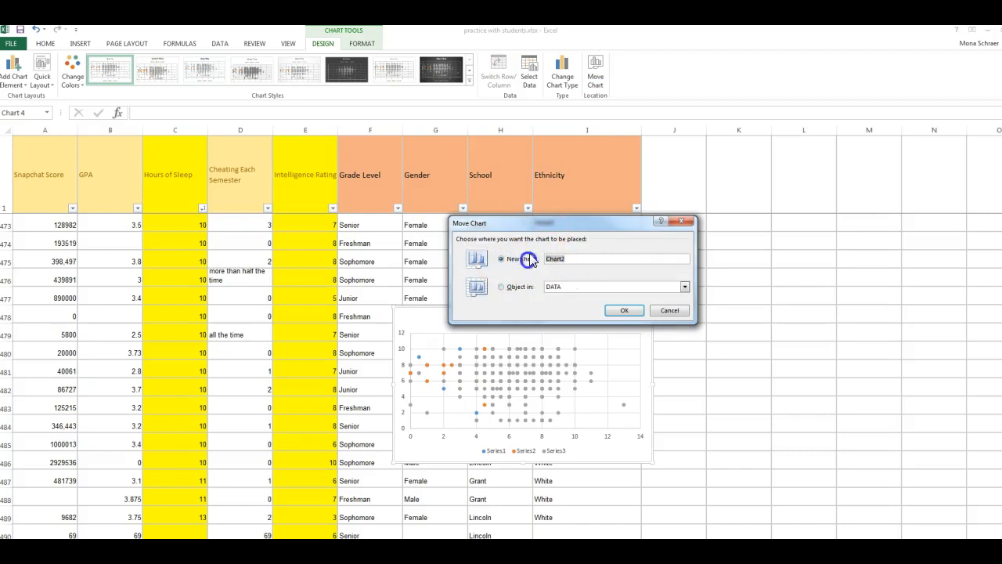
text(regression one)
click(624, 310)
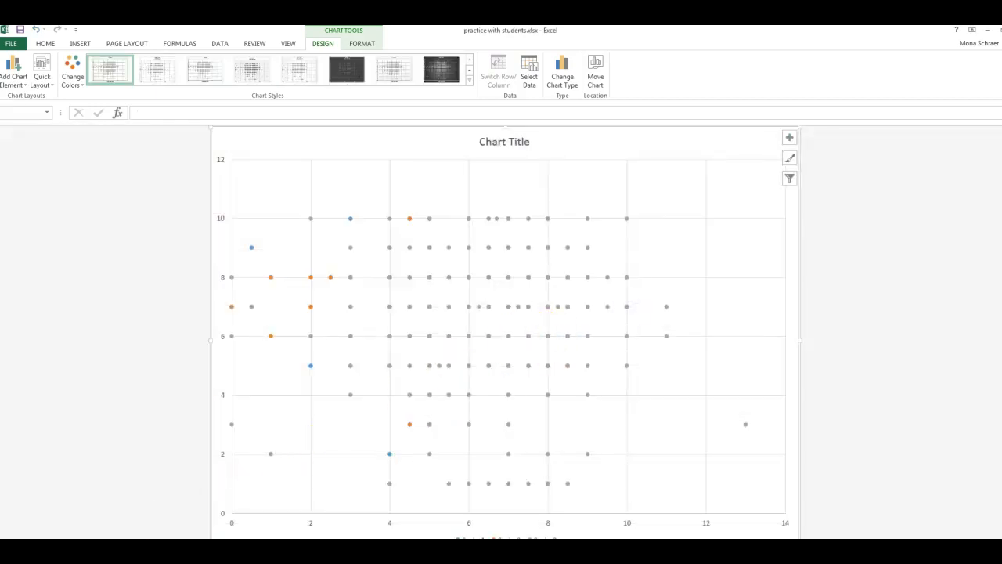
Apply a quick layout with a chart title and axis titles to the scatter chart
click(793, 135)
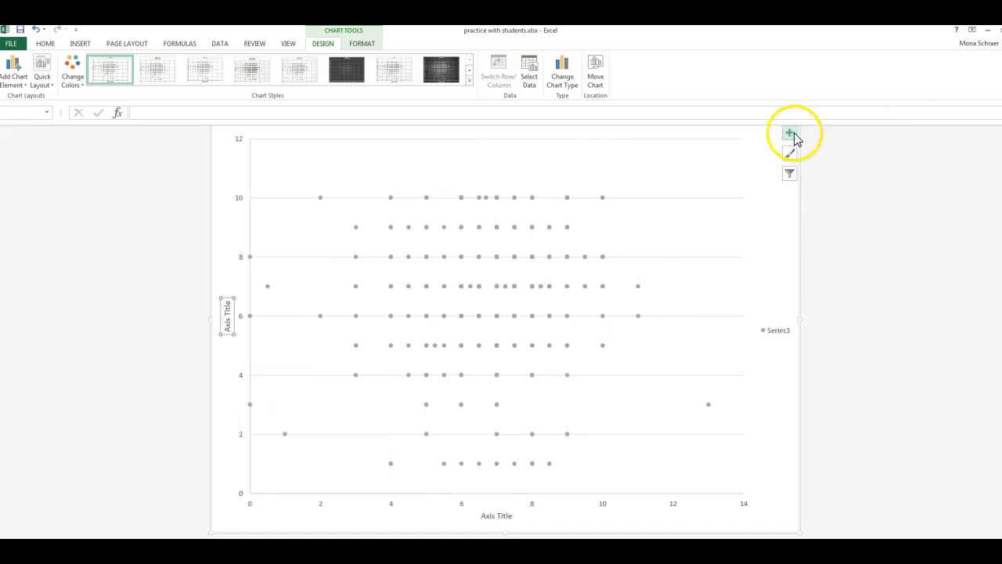
click(791, 133)
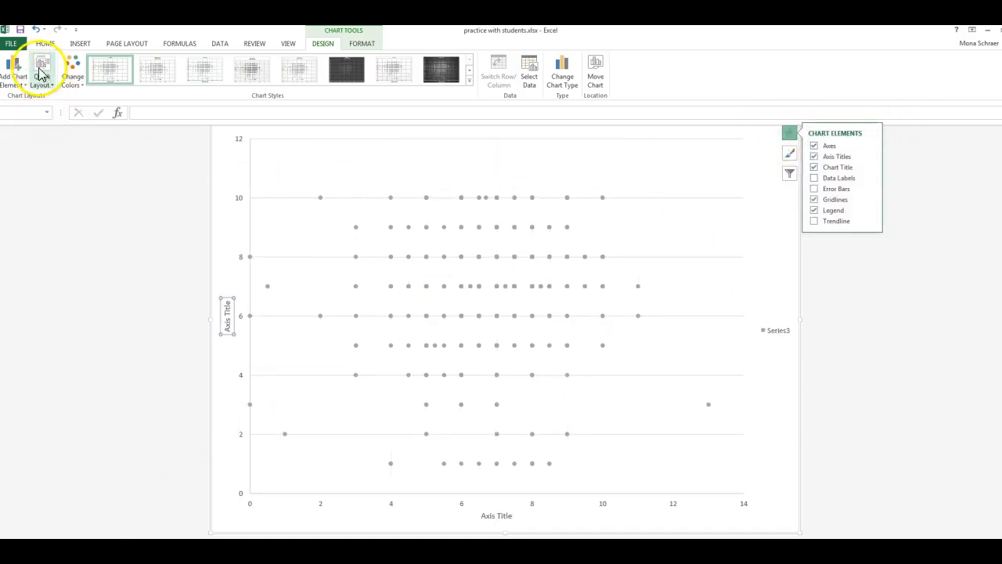
click(314, 169)
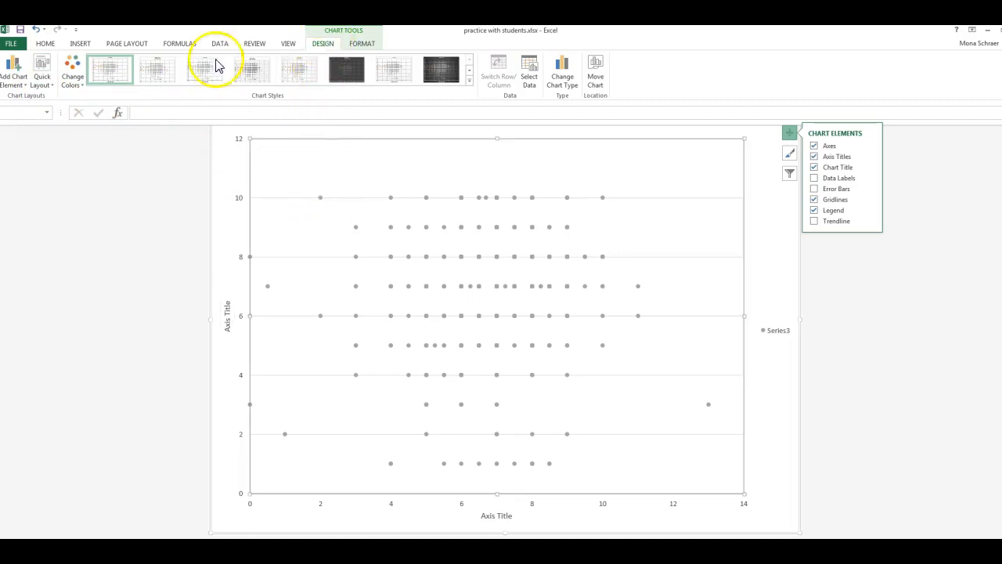
click(41, 69)
click(45, 104)
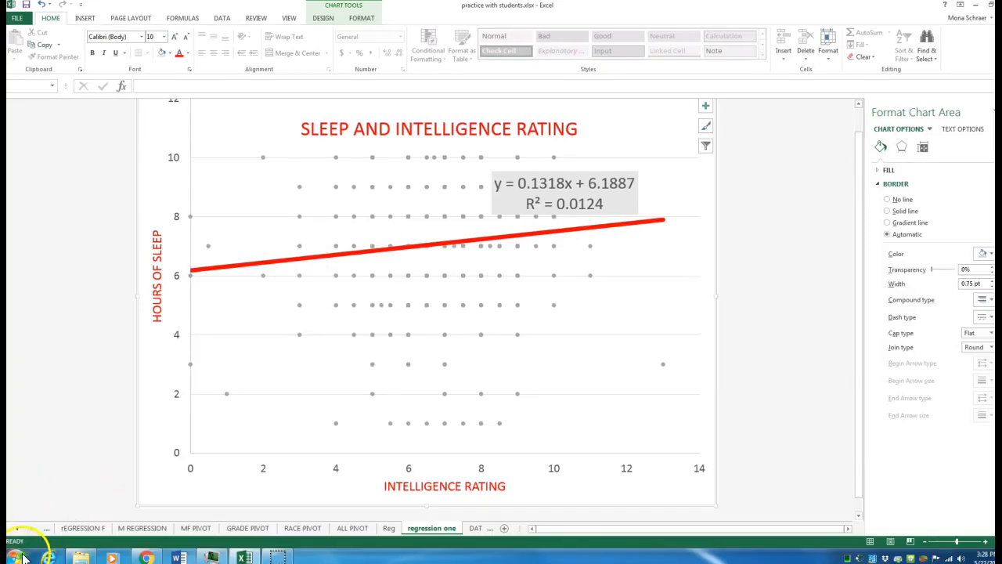
Capture the whole Sleep and Intelligence Rating chart with the Snipping Tool and copy the snip
click(23, 558)
click(36, 352)
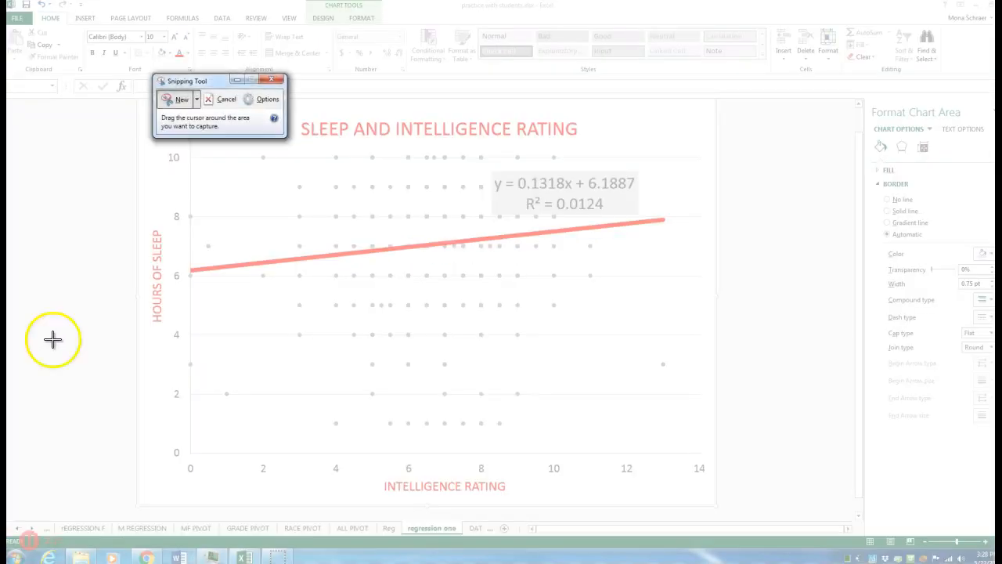
click(167, 105)
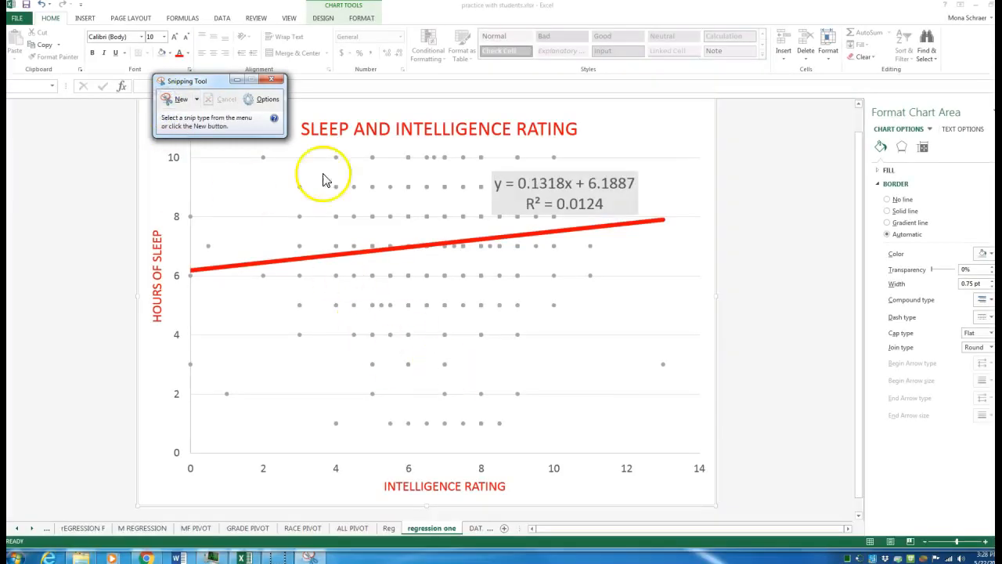
click(175, 103)
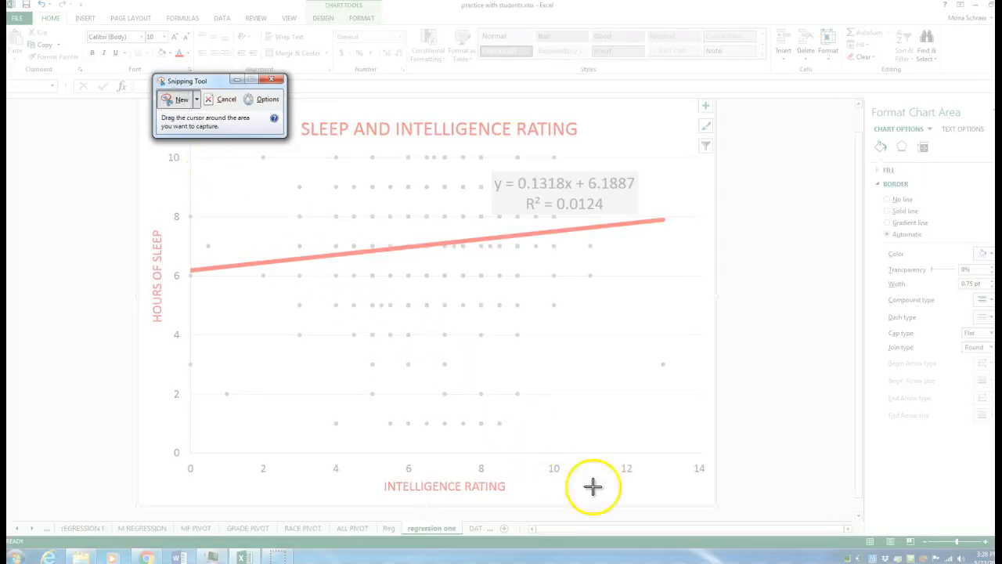
drag(710, 500, 144, 107)
right_click(432, 297)
click(449, 316)
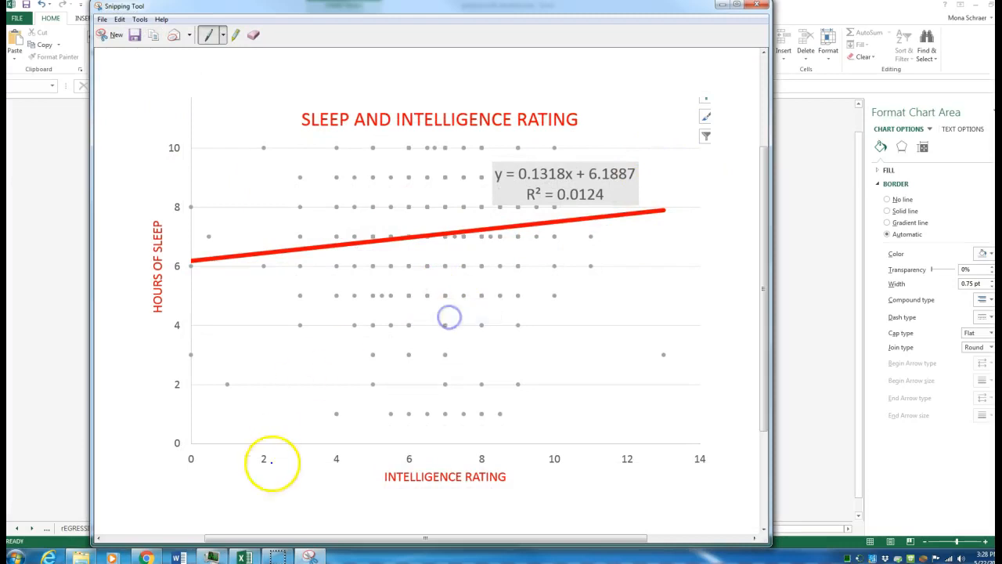
Switch to the demographic presentation in Chrome and paste the chart snip onto slide 3 below its title
click(148, 557)
click(381, 19)
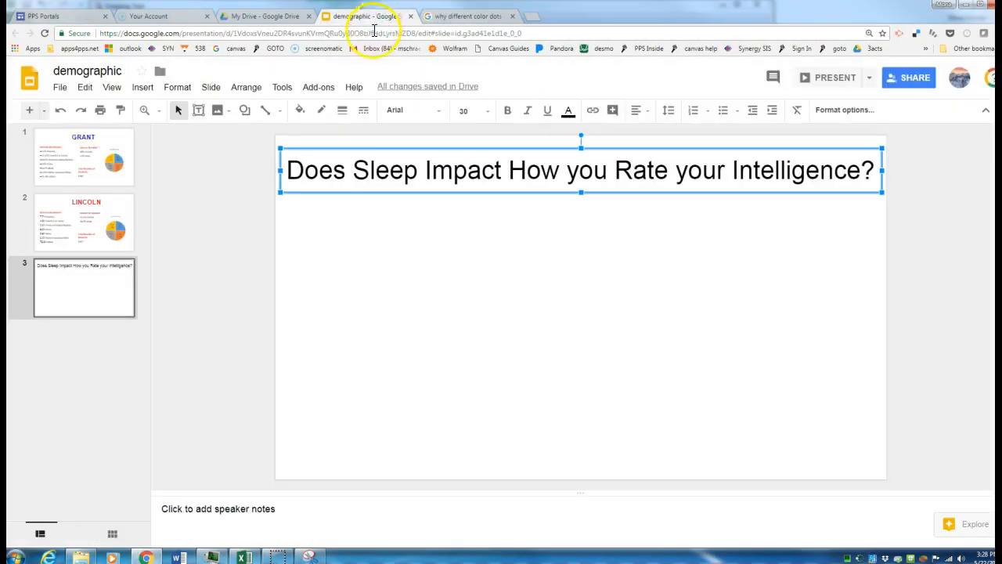
click(340, 339)
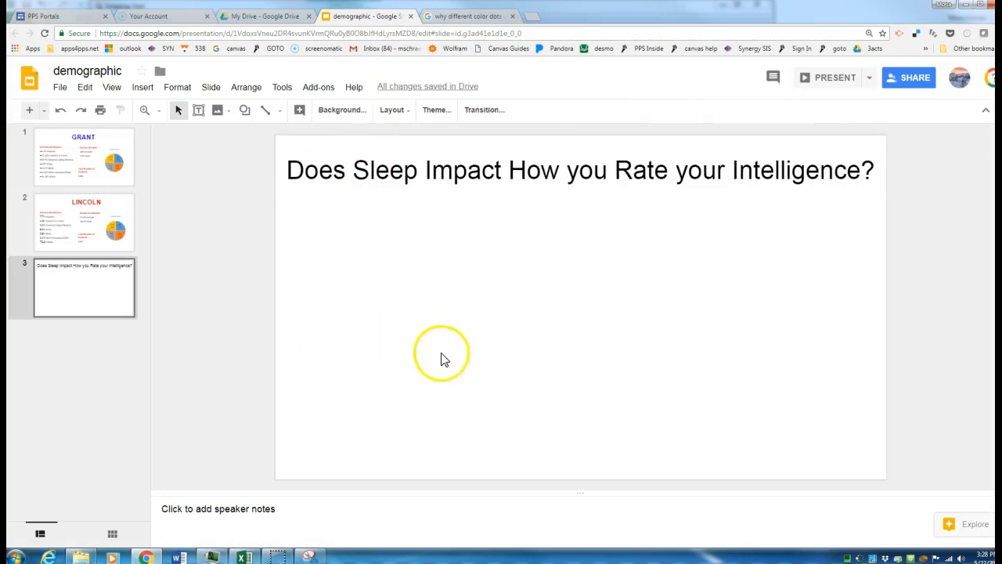
key(ctrl+v)
Return to the DATA sheet in Excel and sort the table by Gender from A to Z
key(alt+Tab)
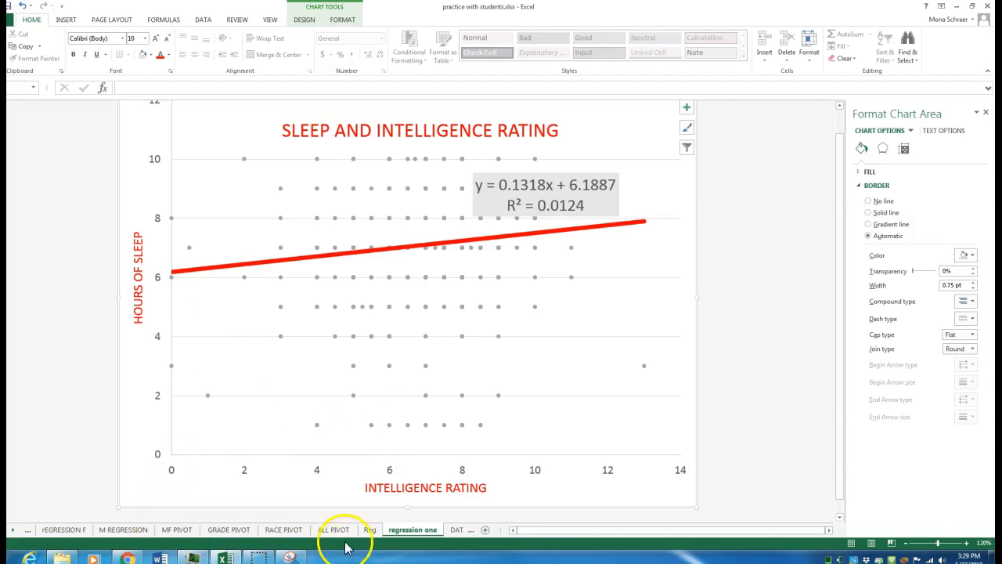
click(457, 530)
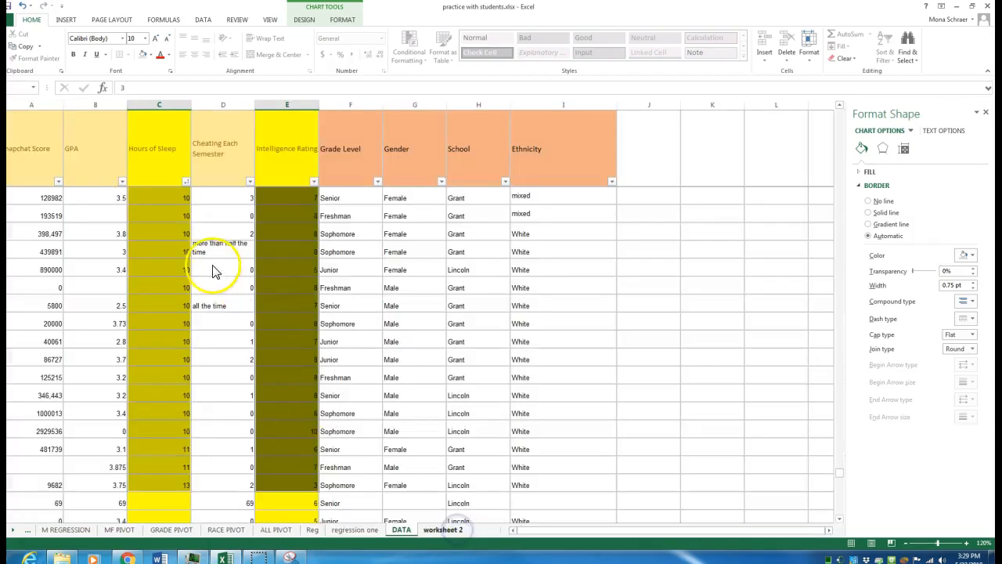
click(159, 233)
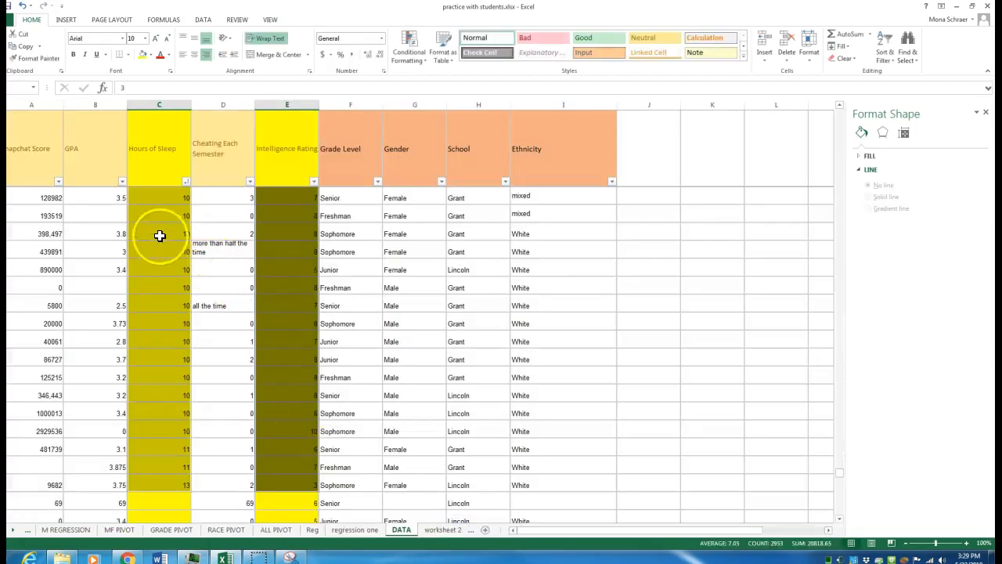
click(441, 181)
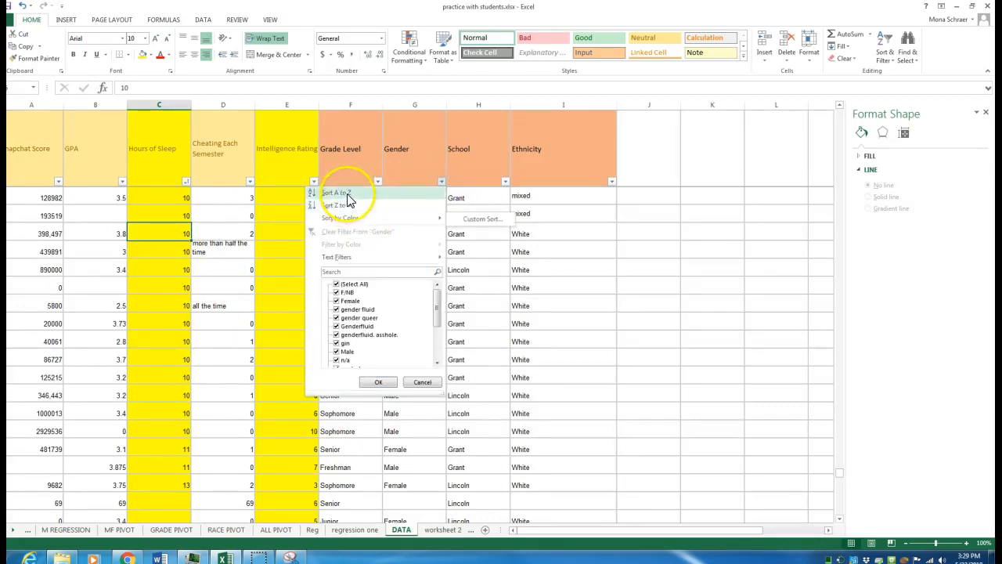
click(348, 199)
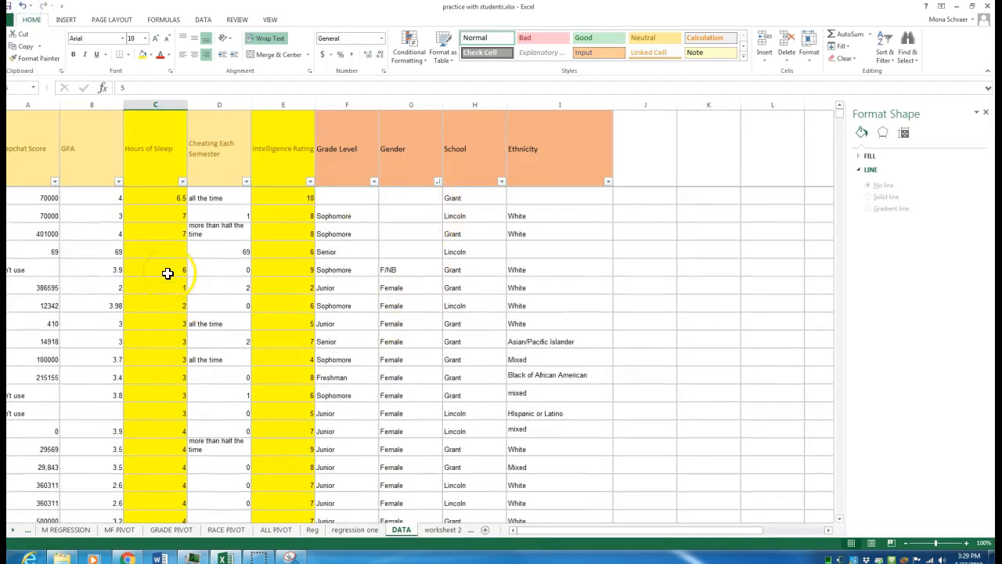
drag(172, 275, 168, 450)
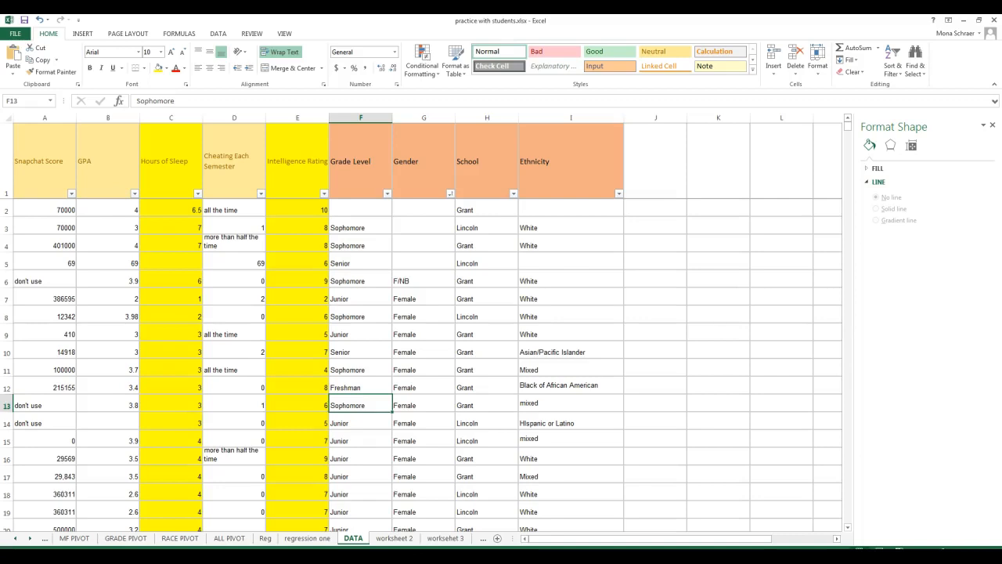
On the MF PIVOT sheet, add Intelligence Rating as the pivot chart's value and summarize it by Average
click(74, 538)
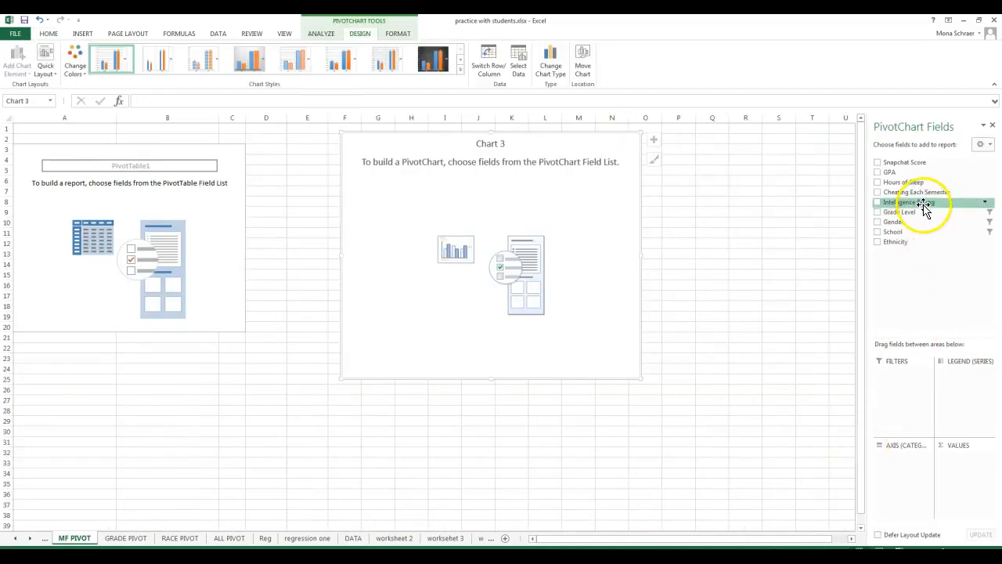
drag(924, 205, 989, 407)
drag(989, 465, 990, 473)
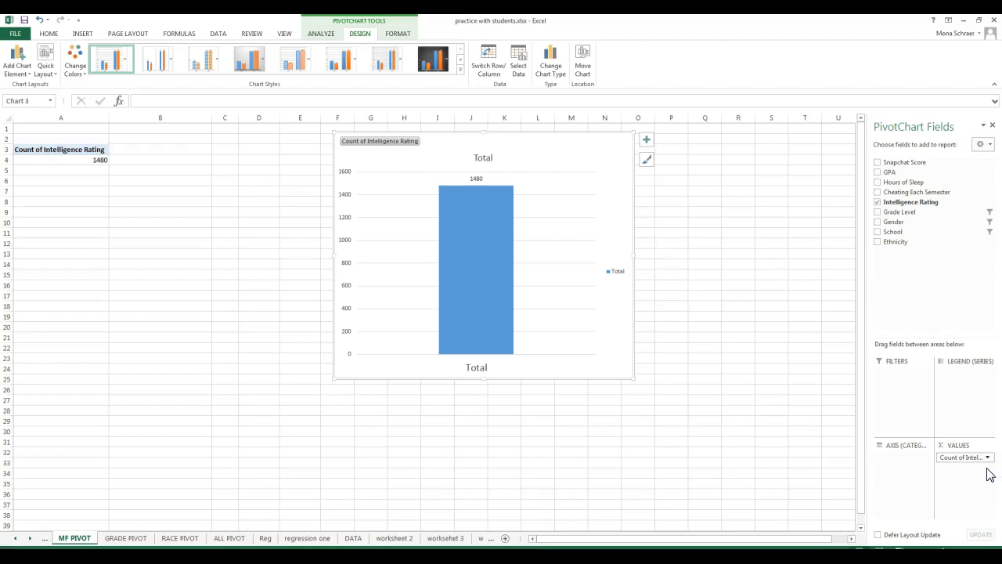
click(989, 457)
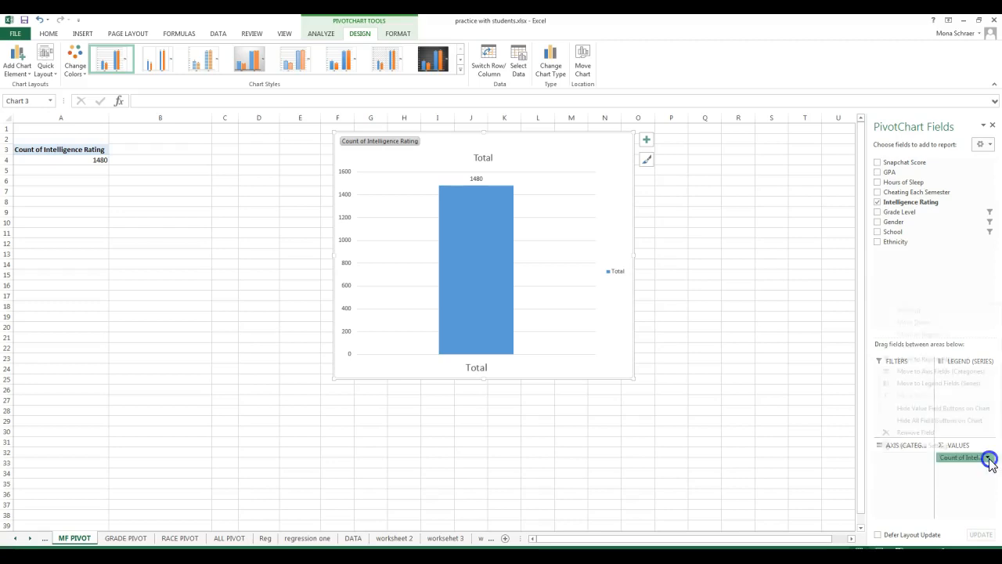
click(959, 444)
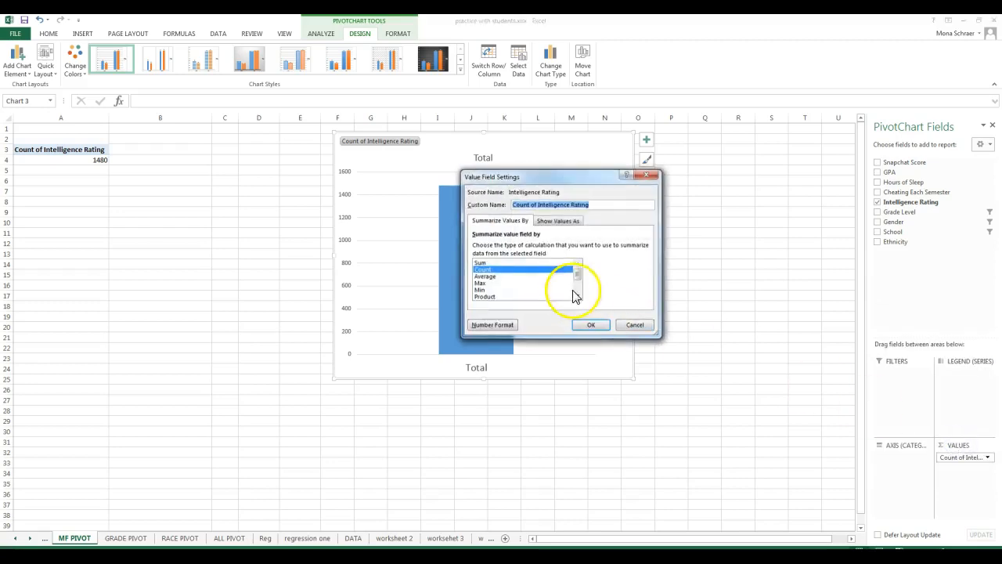
click(508, 277)
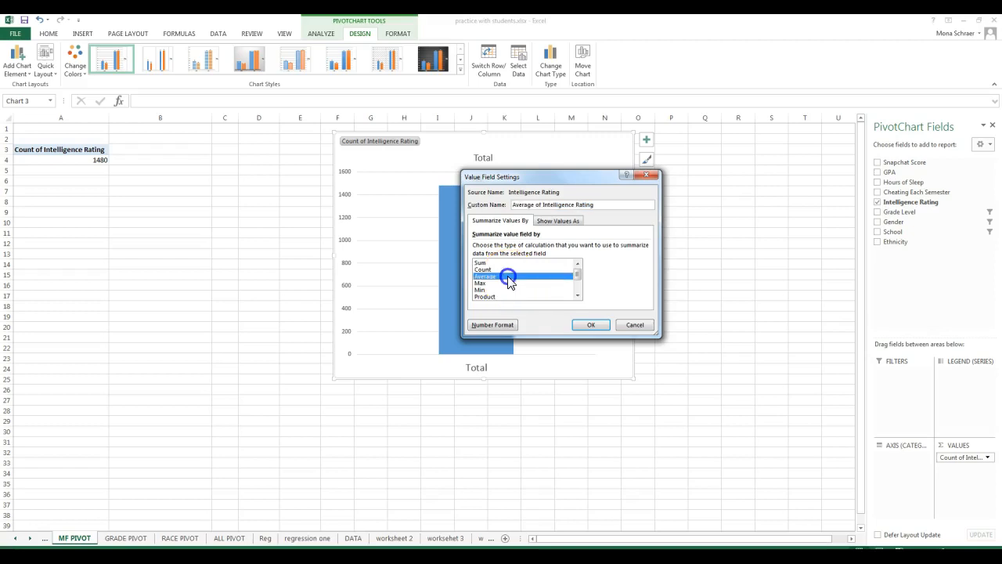
click(590, 325)
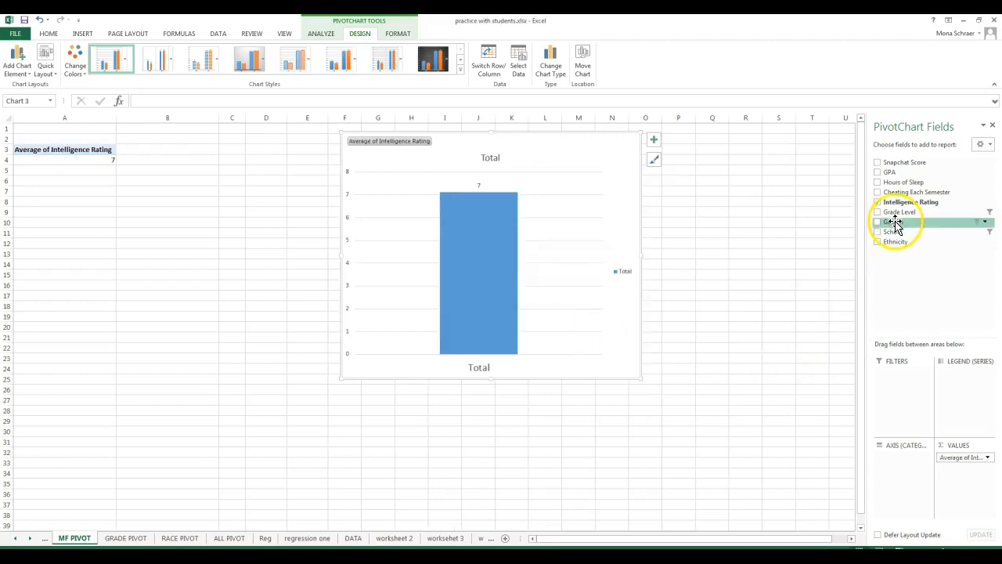
Set Gender as the pivot chart's axis category and School as its legend series
drag(894, 223, 908, 464)
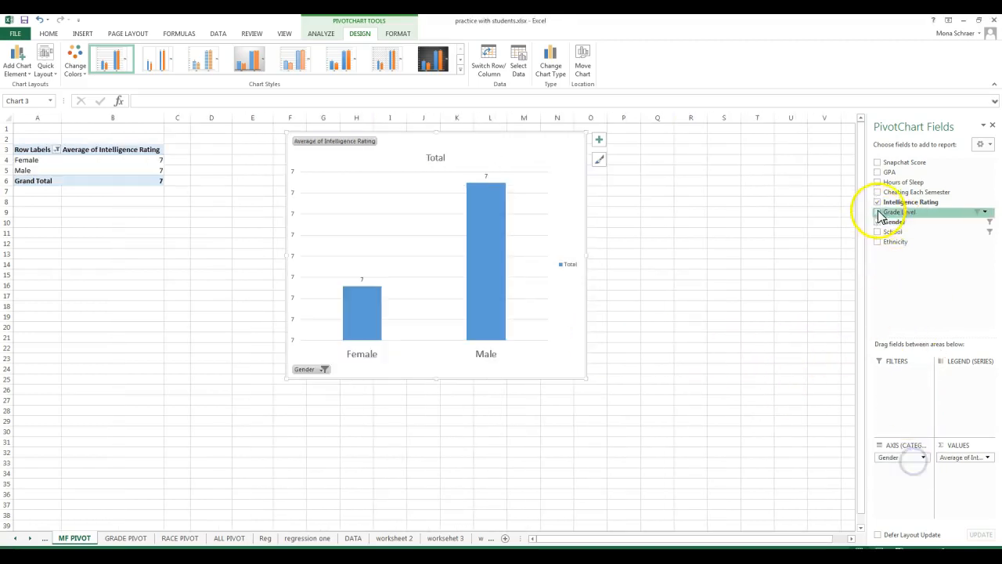
drag(885, 232, 951, 379)
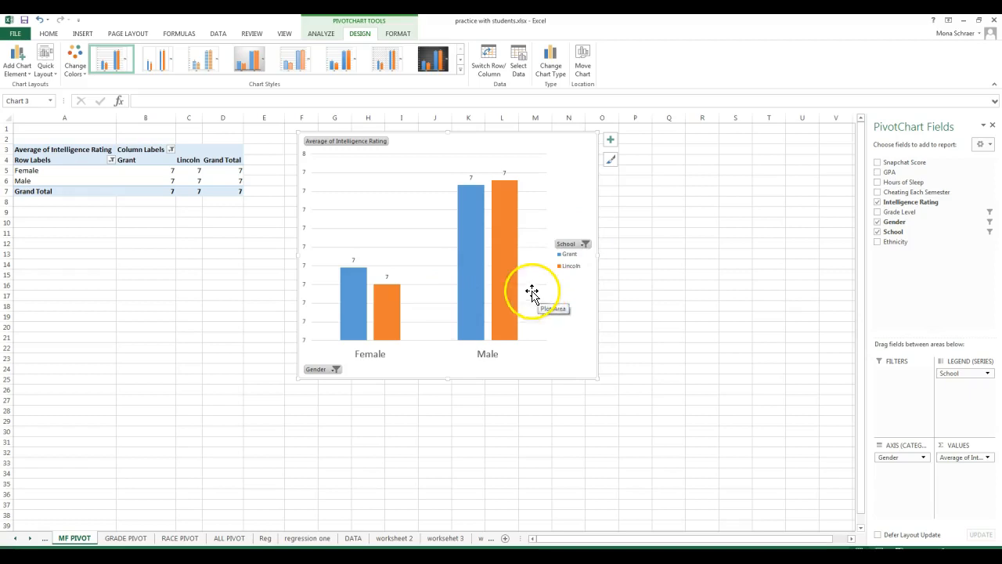
Format the Female and Male averages in B5:D6 of the pivot table to one decimal place
click(168, 170)
drag(169, 171, 228, 180)
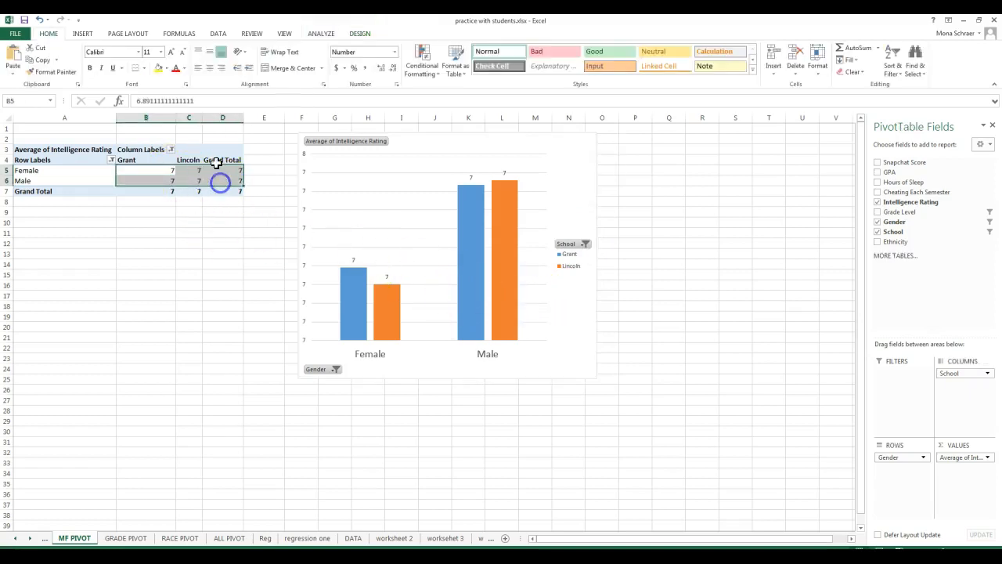
click(380, 70)
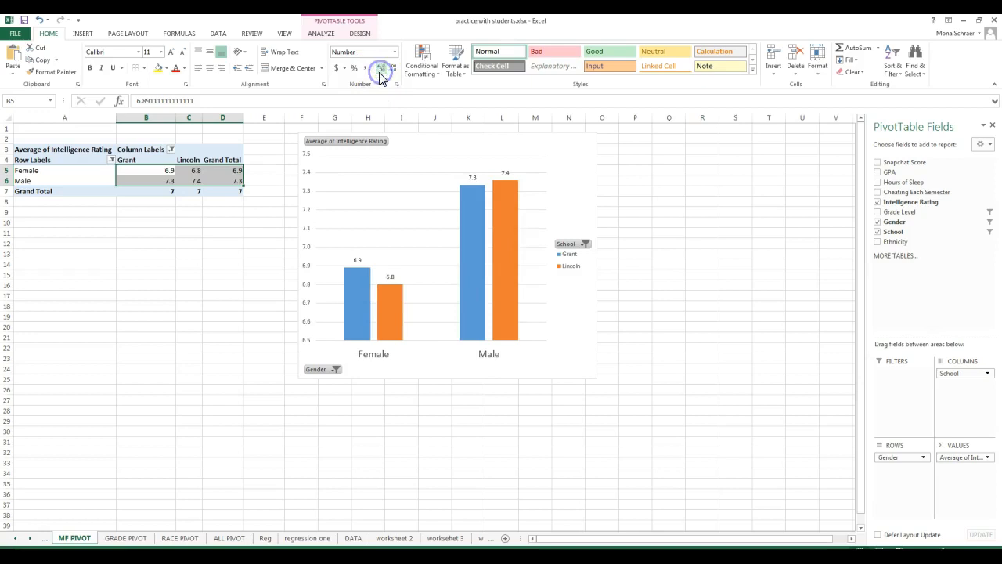
click(415, 160)
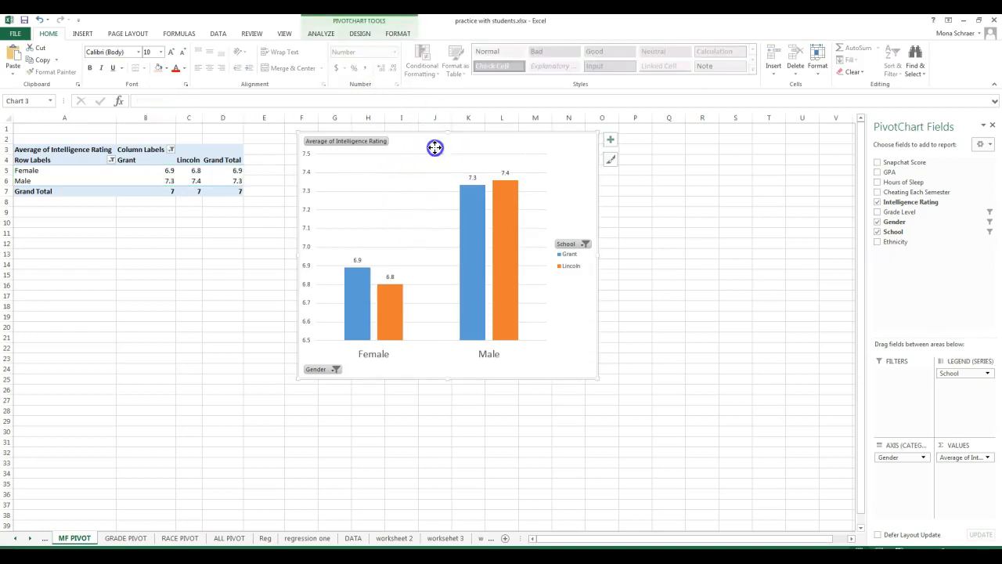
Switch the pivot chart's rows and columns so School becomes the axis category and Gender the legend series
click(357, 34)
click(329, 35)
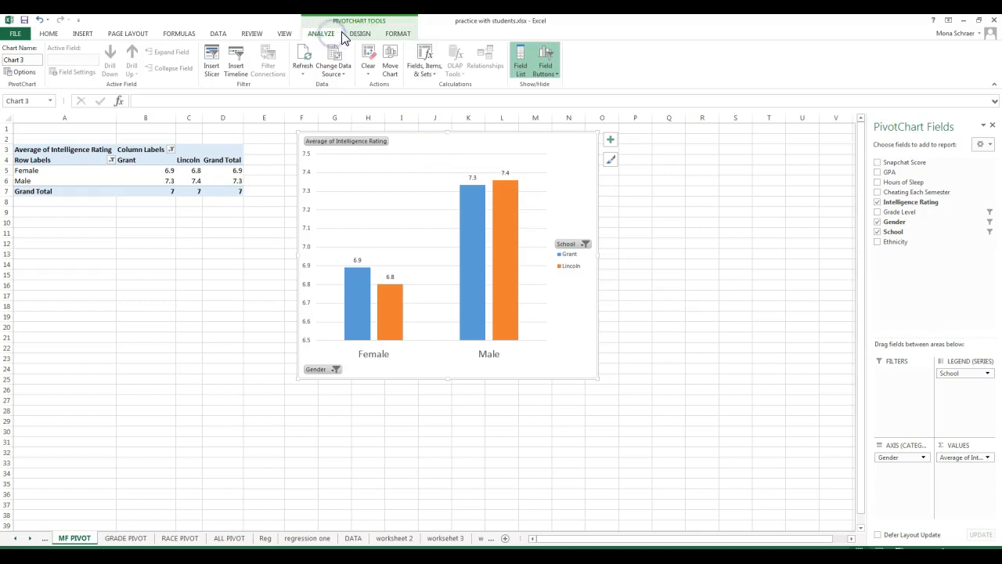
click(356, 32)
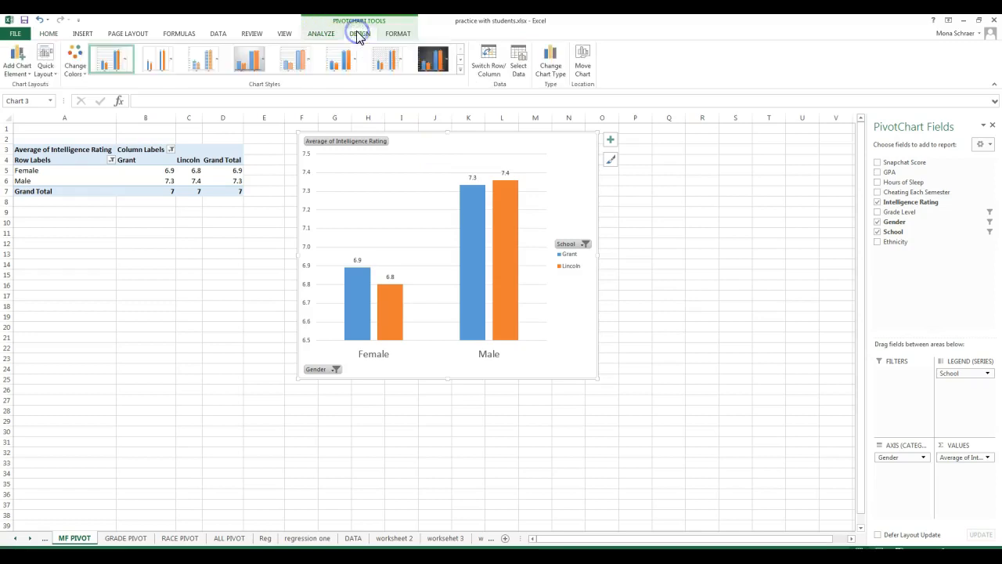
click(485, 56)
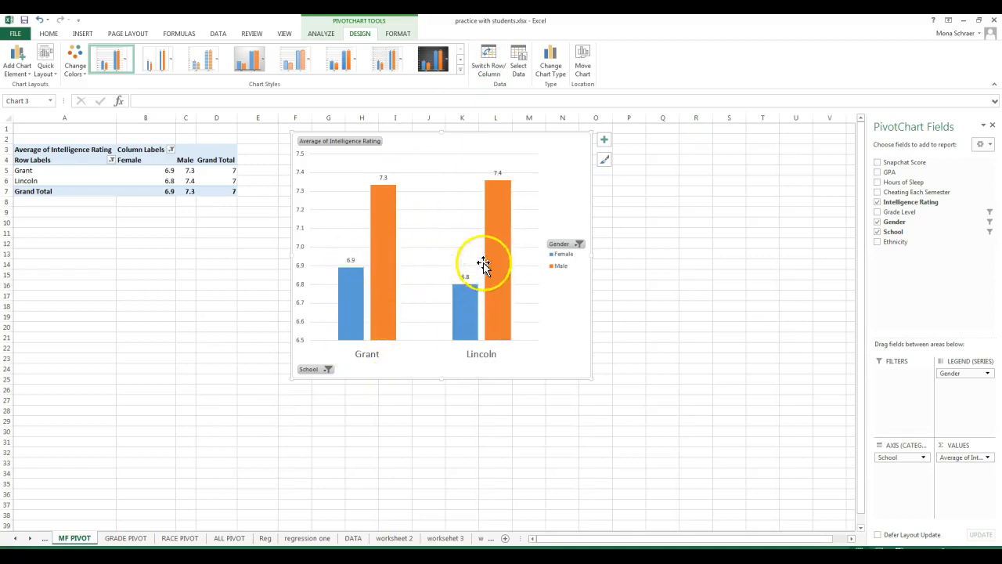
Fill the Male series bars with the standard purple color
right_click(498, 240)
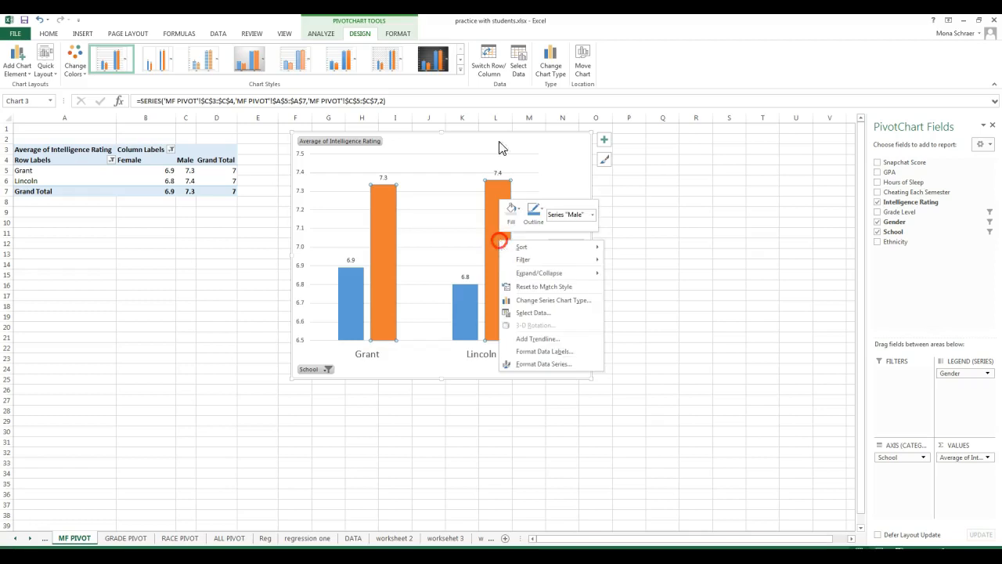
click(528, 361)
right_click(502, 333)
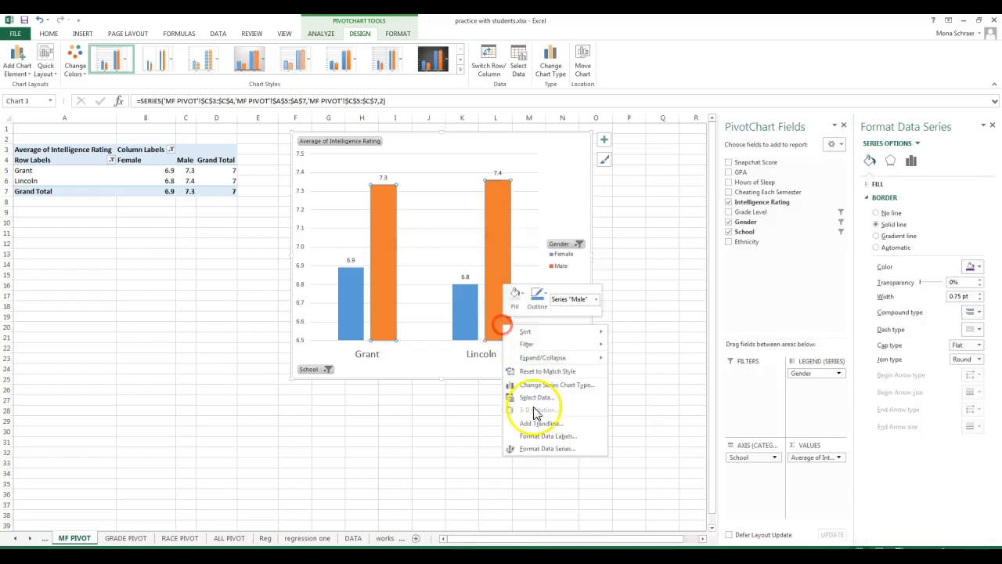
click(537, 448)
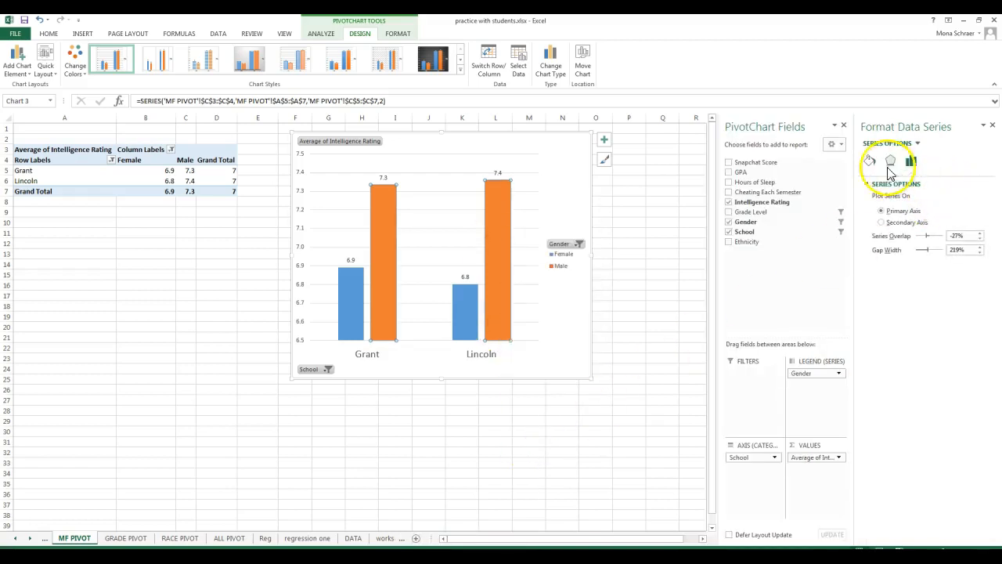
click(869, 160)
click(869, 184)
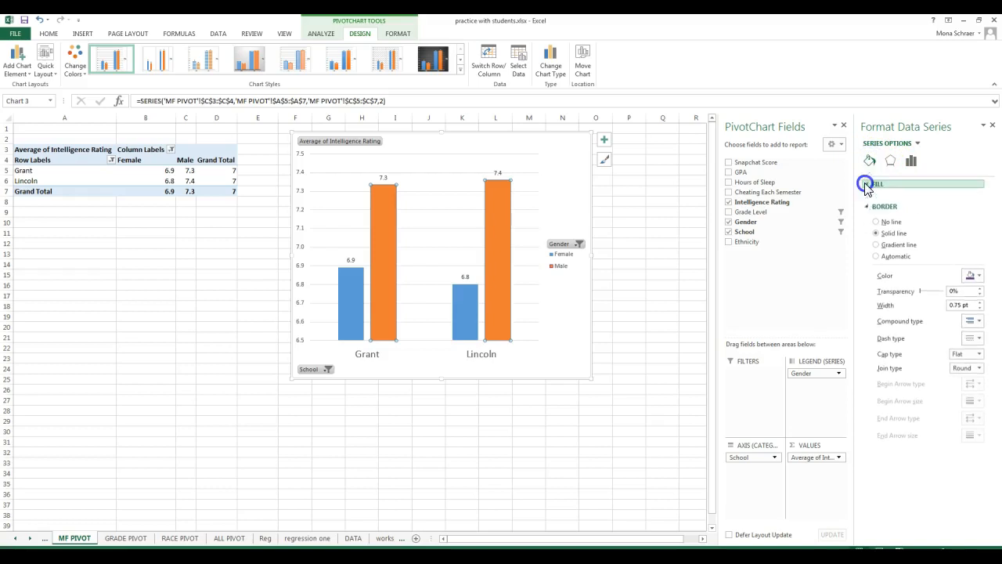
click(977, 290)
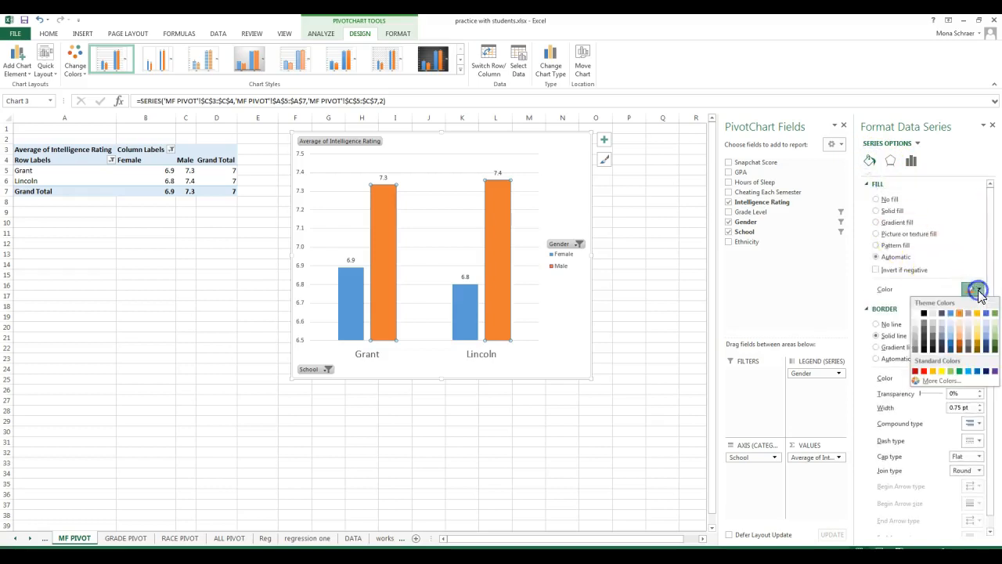
click(992, 371)
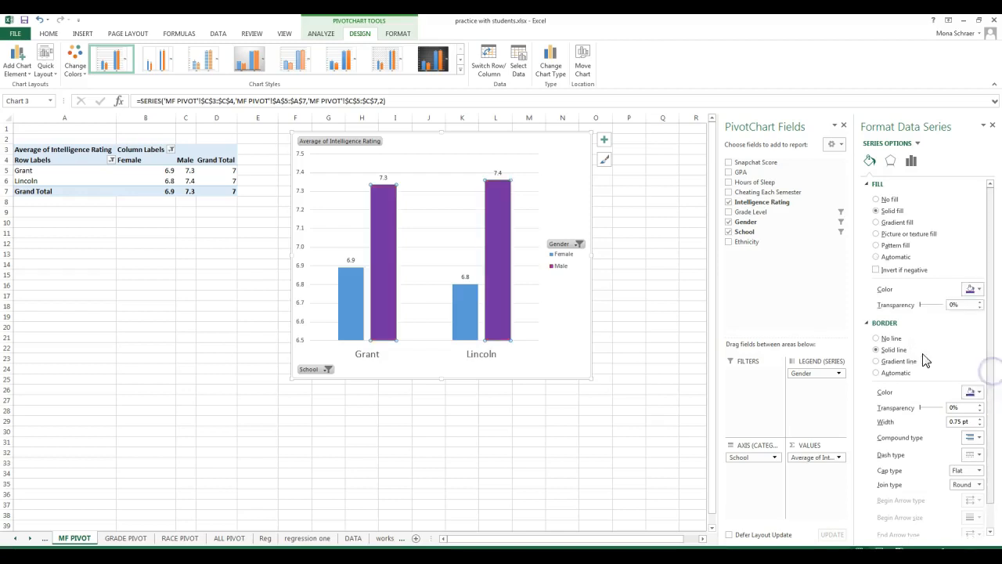
Fill the Female series bars with the standard green color and deselect the series
click(464, 313)
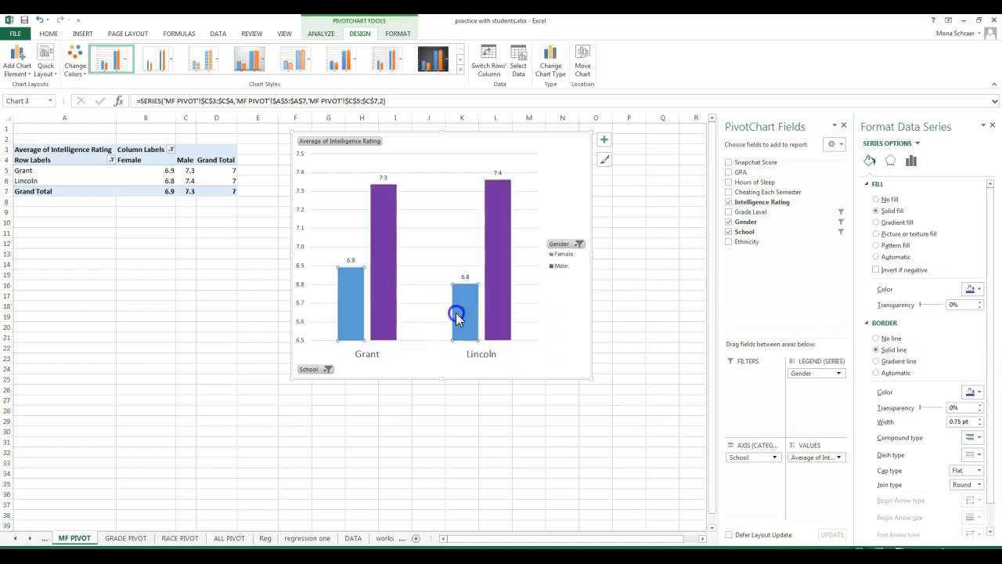
click(979, 290)
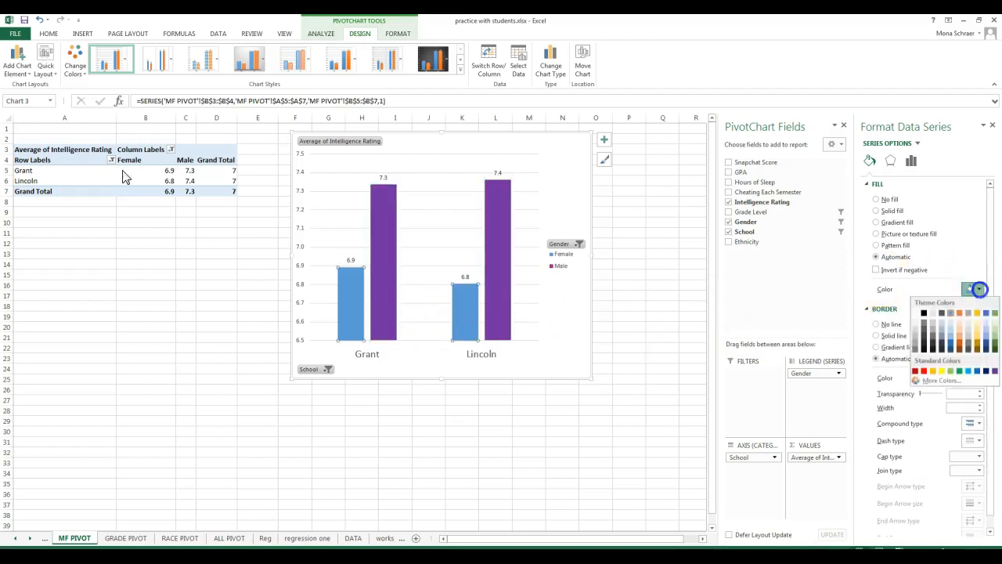
click(958, 371)
click(537, 379)
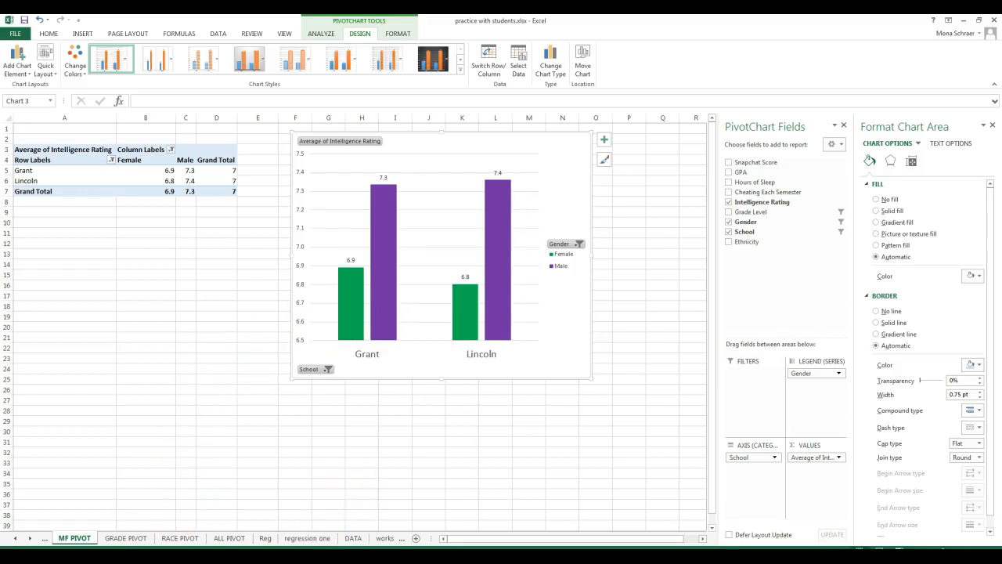
Increase the font size of the Male and Female data labels above the bars
click(498, 173)
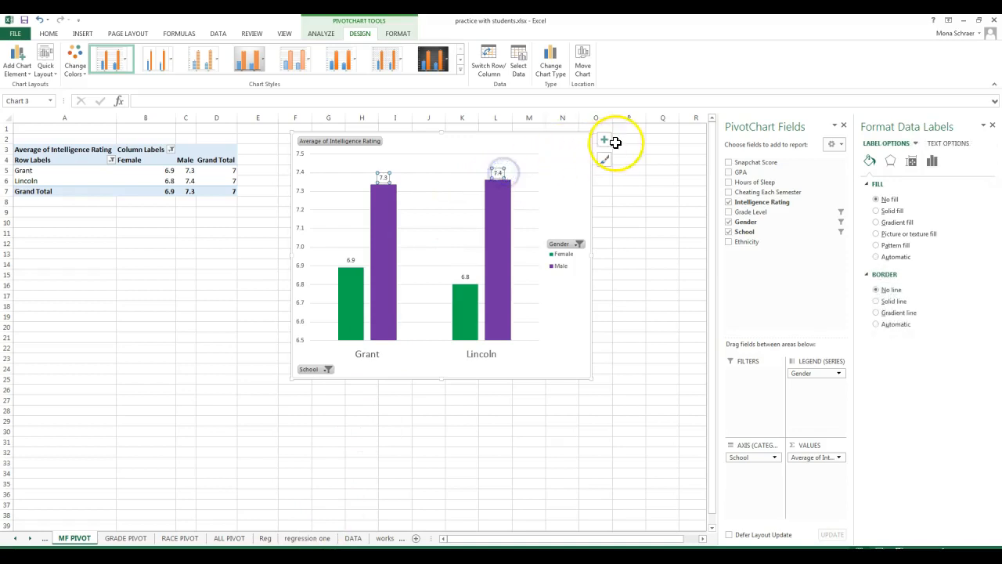
click(52, 34)
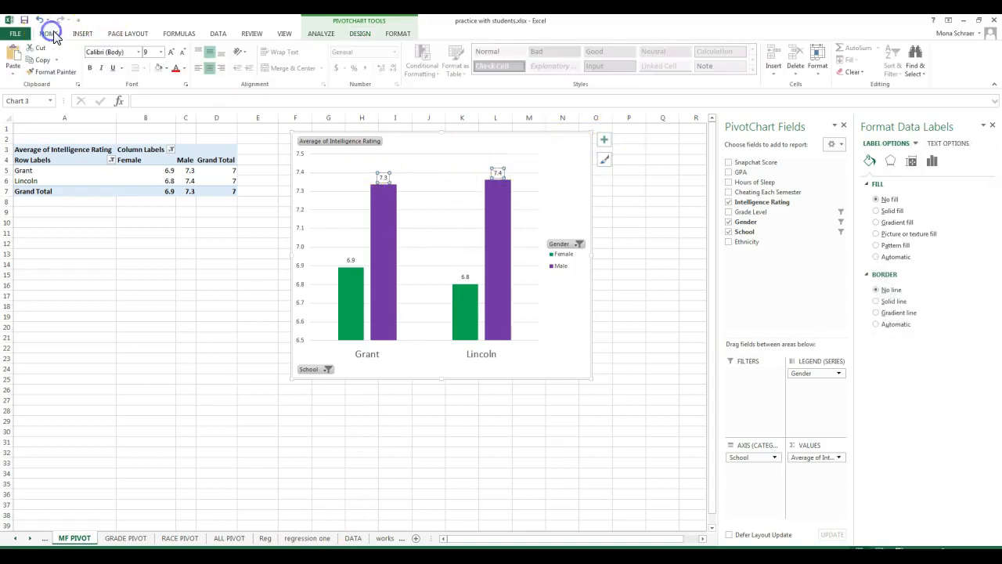
click(160, 54)
click(154, 119)
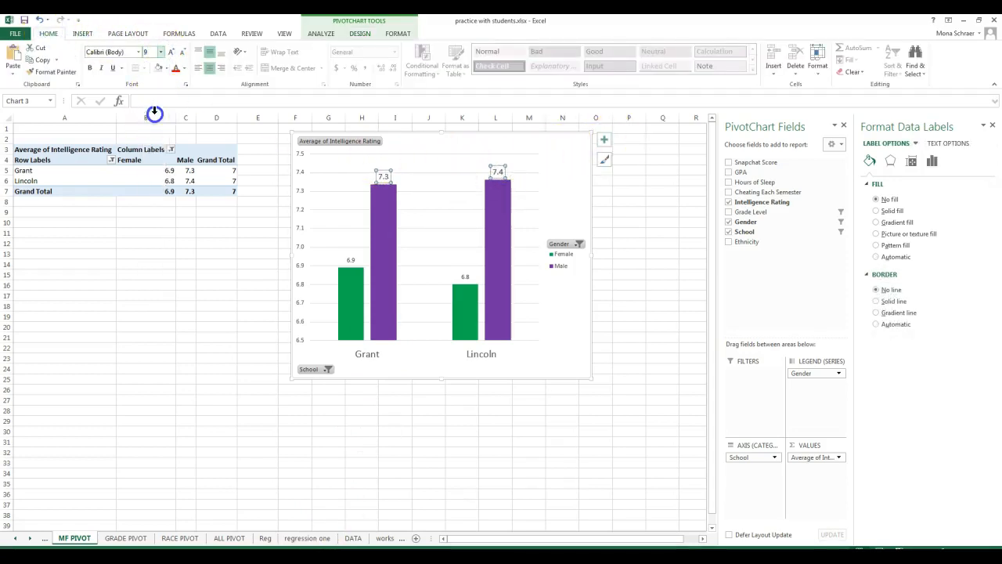
click(349, 259)
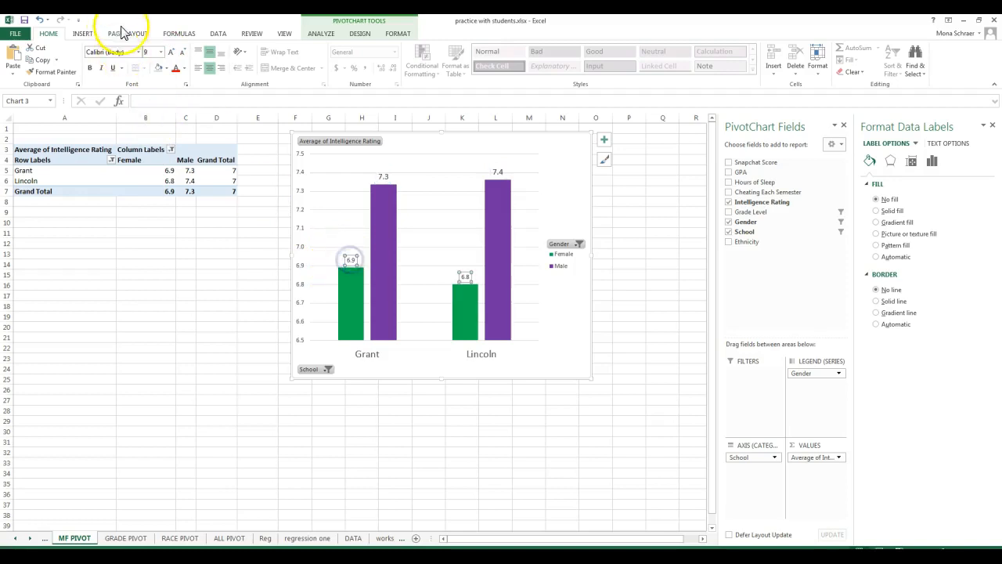
click(160, 53)
click(154, 117)
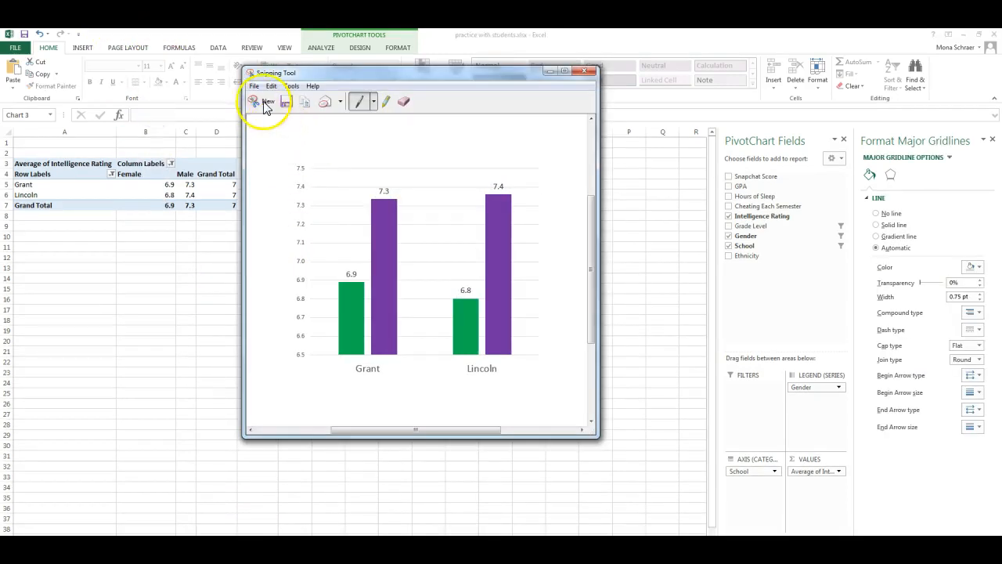
Switch to Snipping Tool and capture and copy a new snip of the pivot chart's plot area with the Grant and Lincoln labels
click(258, 87)
drag(294, 163, 540, 373)
right_click(459, 287)
Switch to the demographic presentation in Google Slides and replace the bar chart picture on slide 4 with the copied snip
click(229, 515)
click(160, 534)
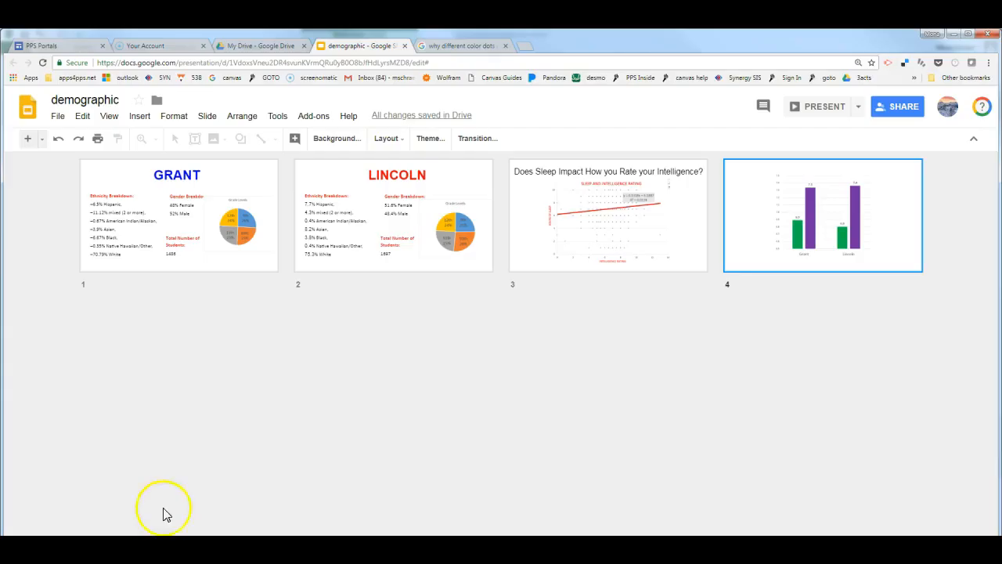
double_click(770, 223)
click(555, 334)
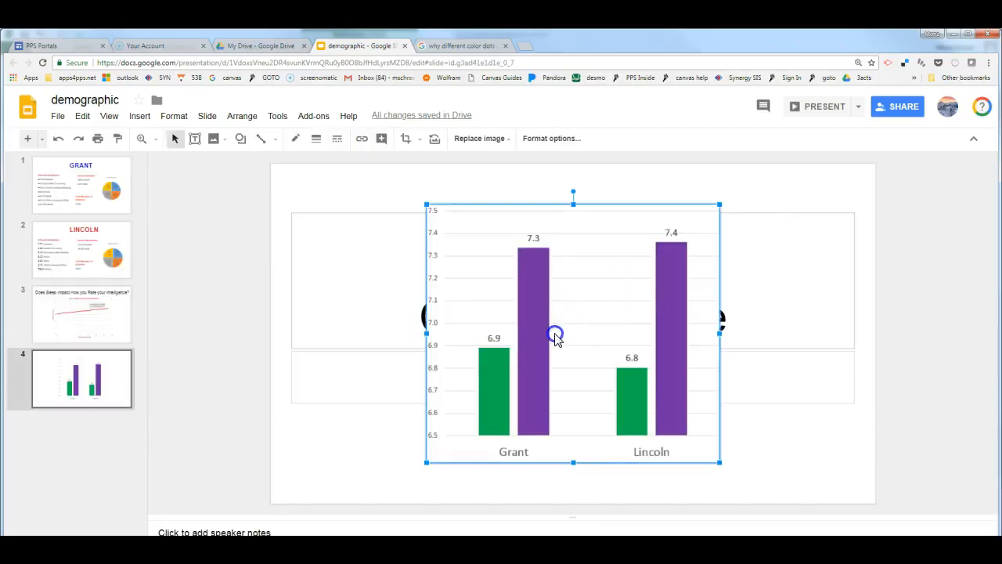
key(Delete)
key(ctrl+v)
click(90, 196)
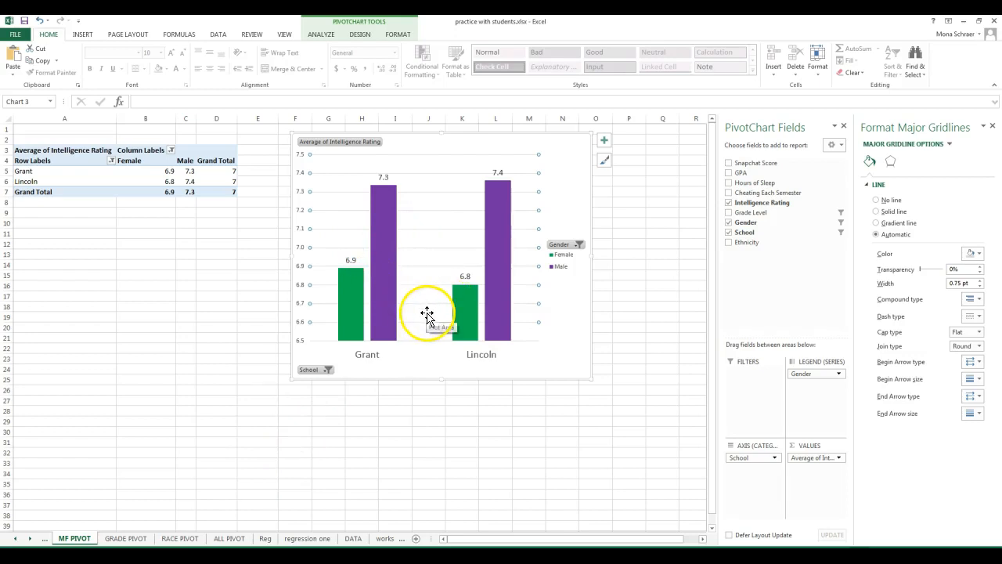
Return to Excel, view the GRADE PIVOT chart, and enlarge the ethnicity and gender chart on the RACE PIVOT sheet
click(134, 540)
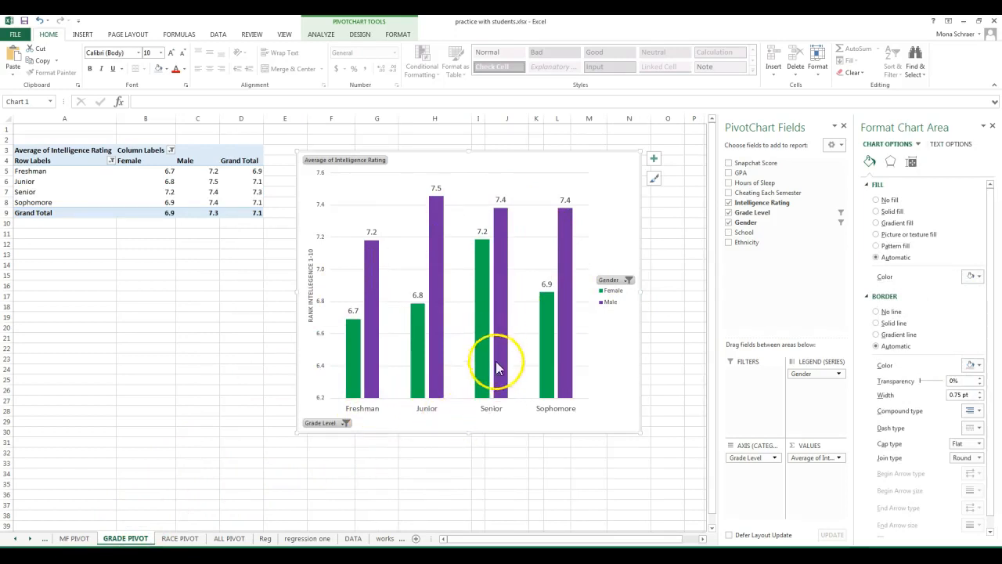
click(187, 538)
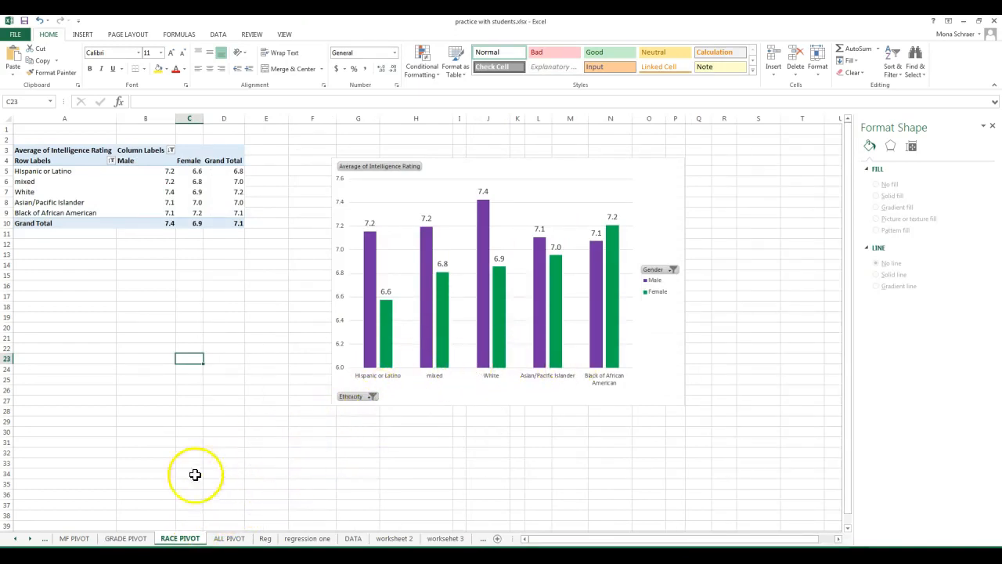
click(675, 398)
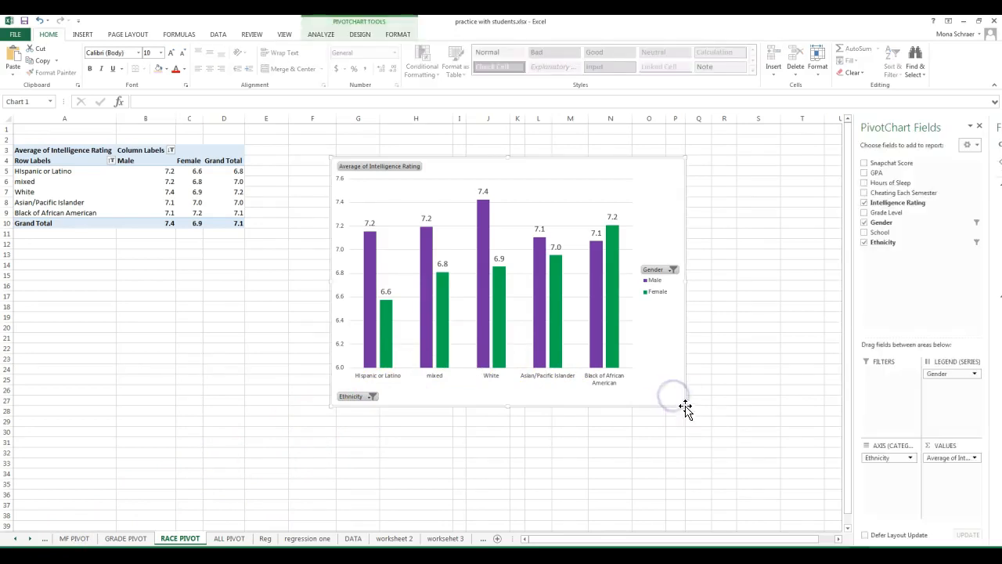
drag(684, 407, 707, 459)
click(554, 458)
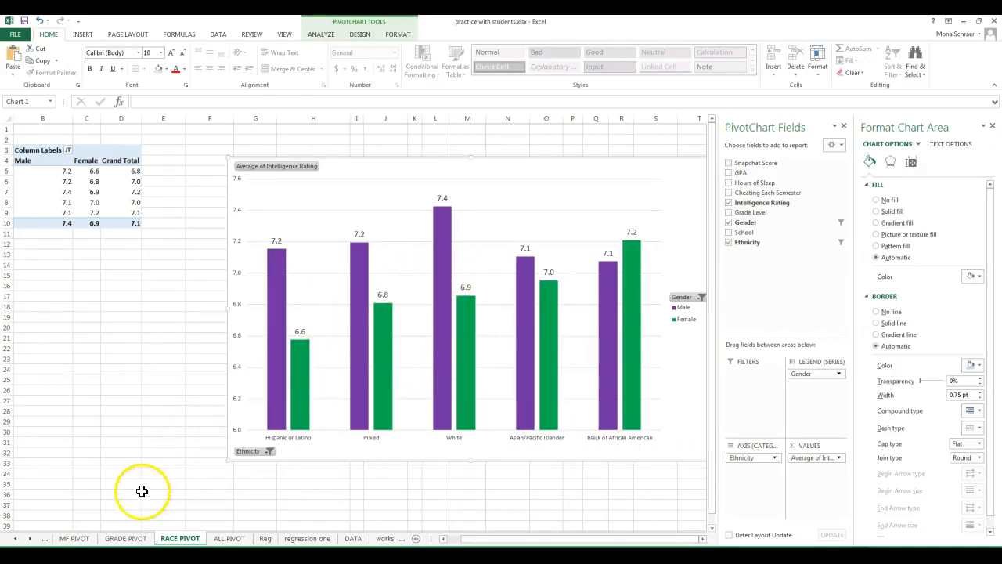
View the sleep chart on the regression one sheet and select the Intelligence Rating chart on the ALL PIVOT sheet
click(304, 539)
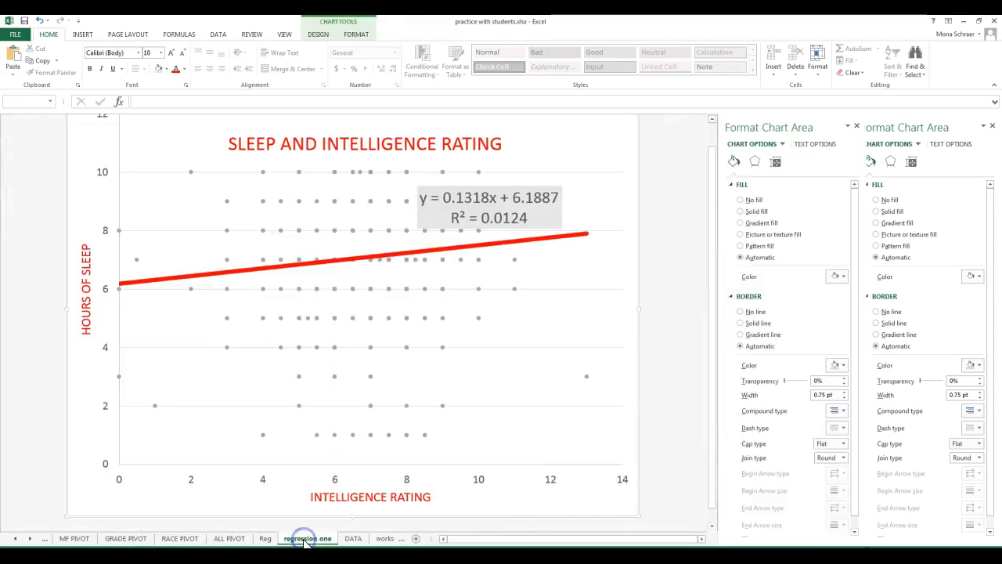
click(258, 539)
click(235, 539)
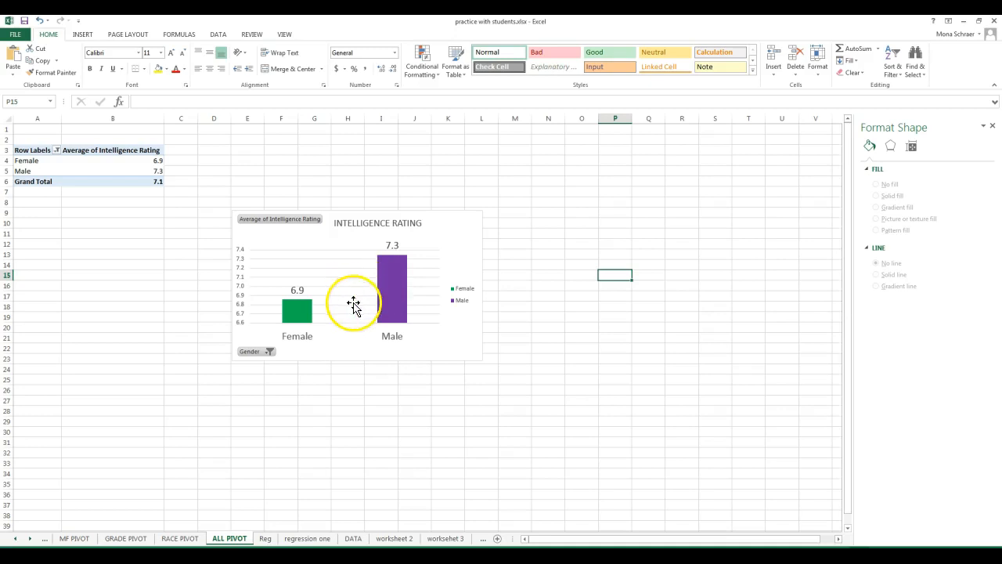
click(451, 350)
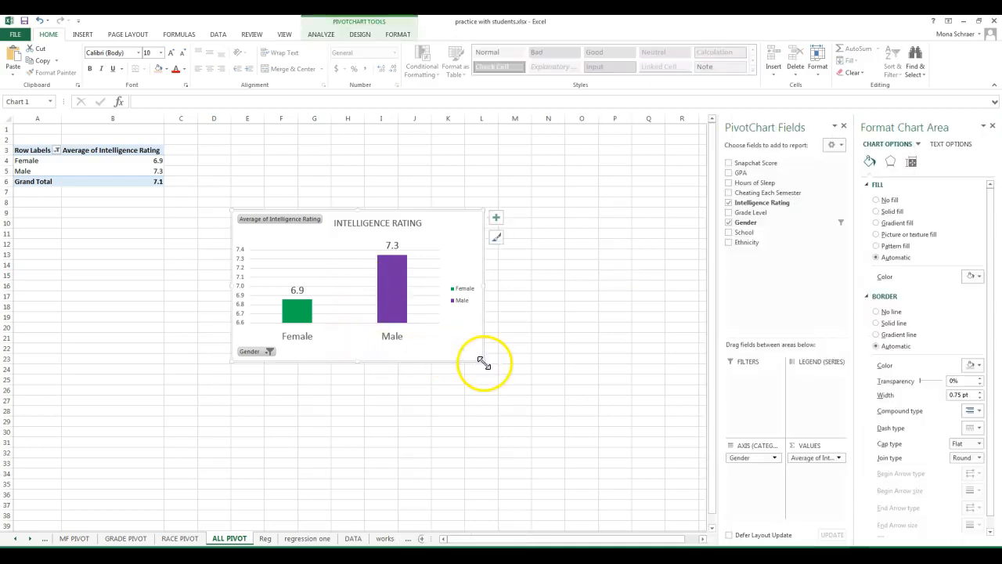